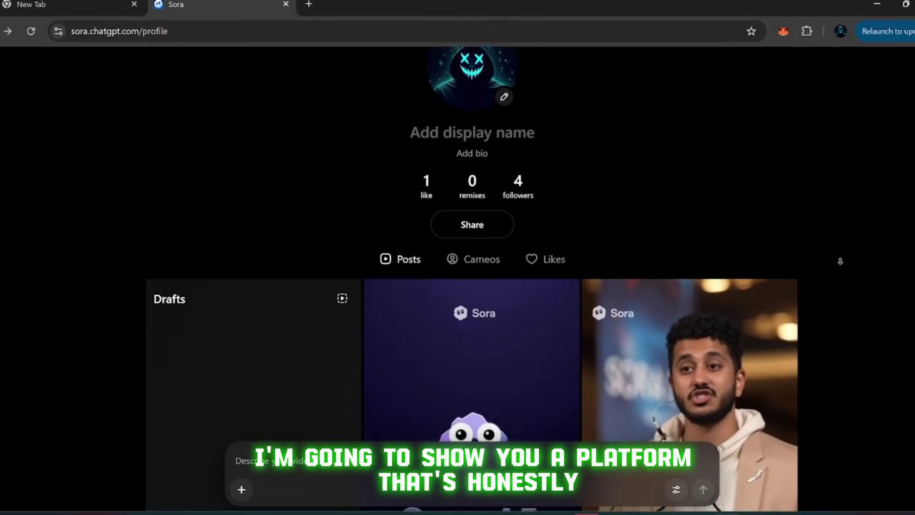
# - Browse the Sora profile and Drafts page, then load higgsfield.ai in a new browser tab
pyautogui.scroll(-2, 840, 261)
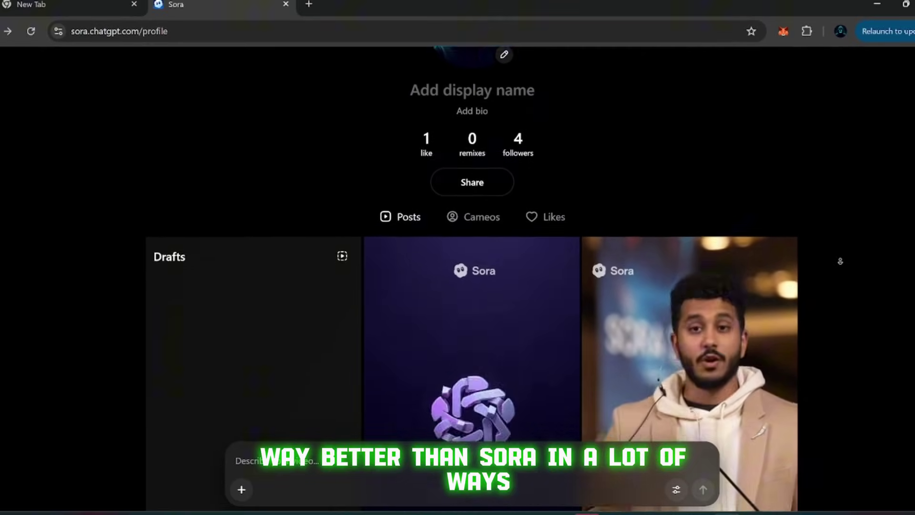
pyautogui.scroll(-2, 842, 261)
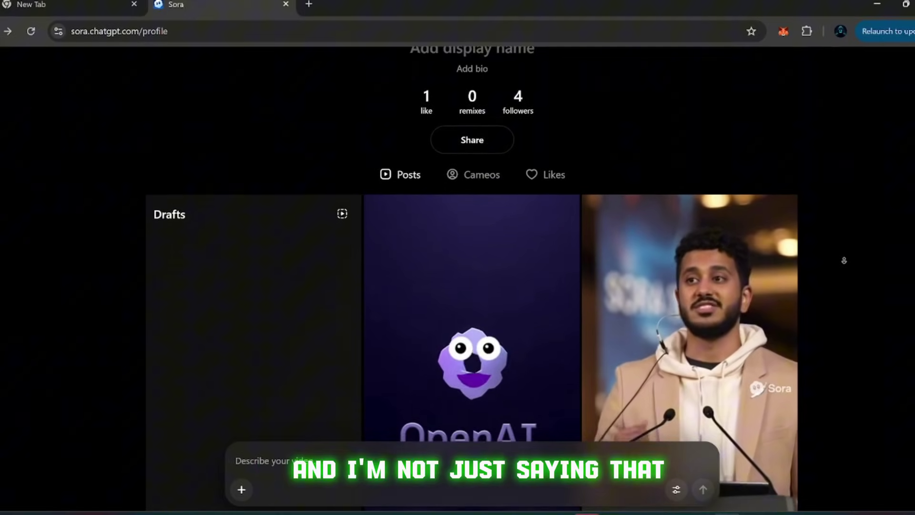
pyautogui.scroll(-2, 844, 261)
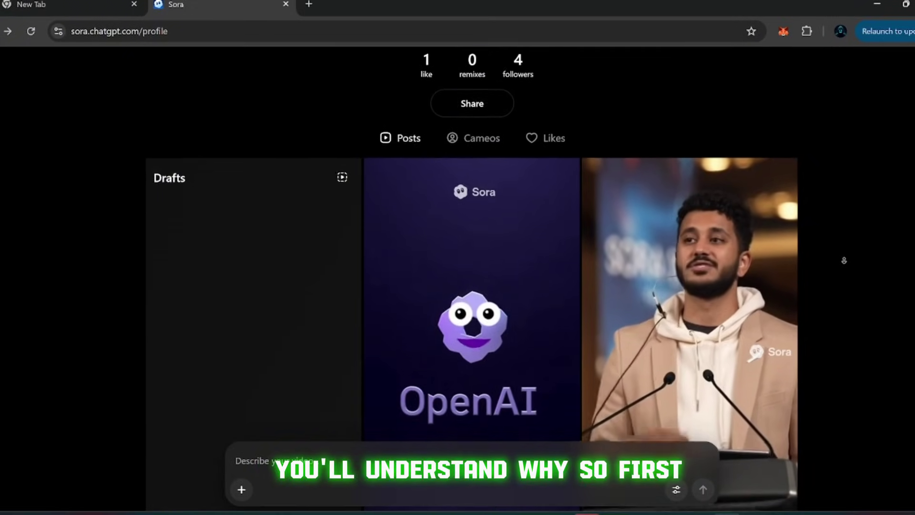
pyautogui.scroll(-2, 846, 260)
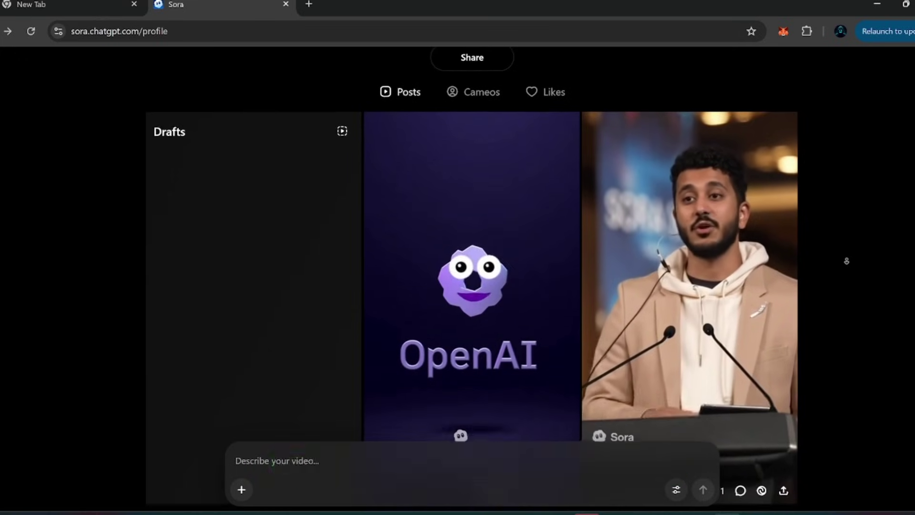
pyautogui.scroll(-2, 854, 267)
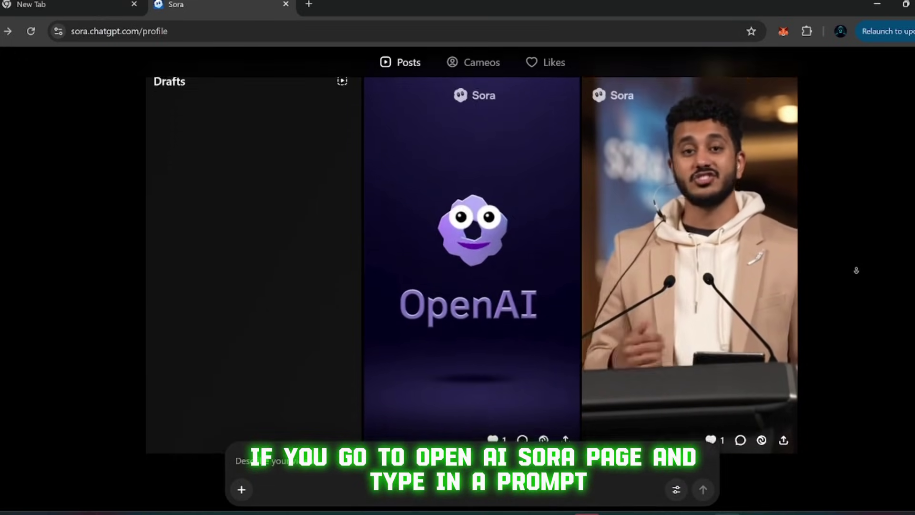
pyautogui.scroll(-1, 858, 271)
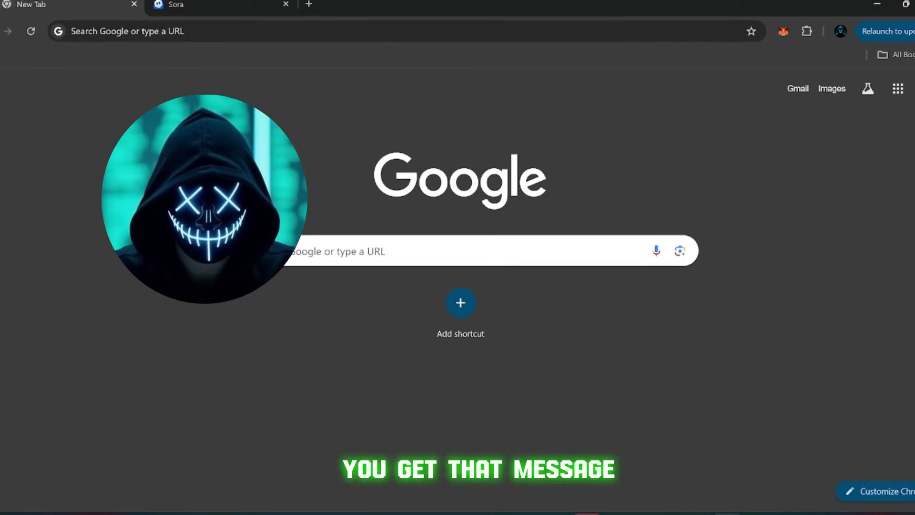
pyautogui.click(271, 8)
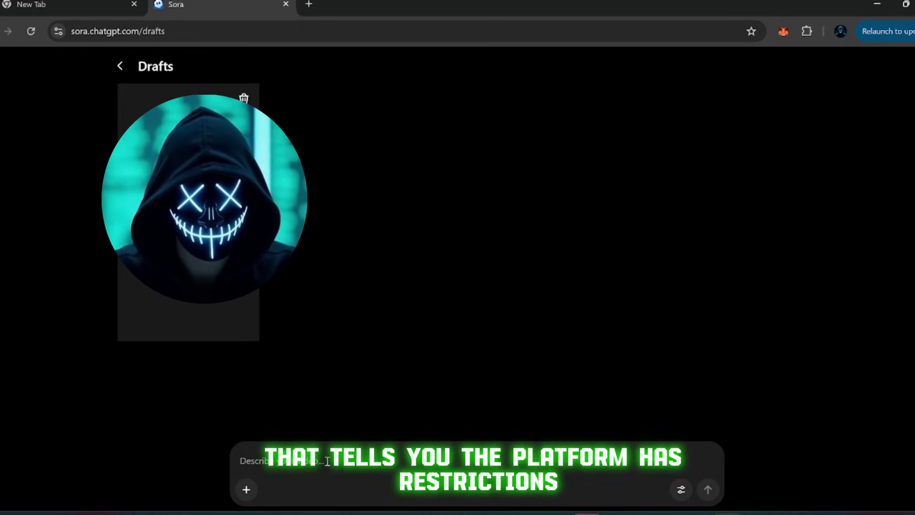
pyautogui.click(309, 4)
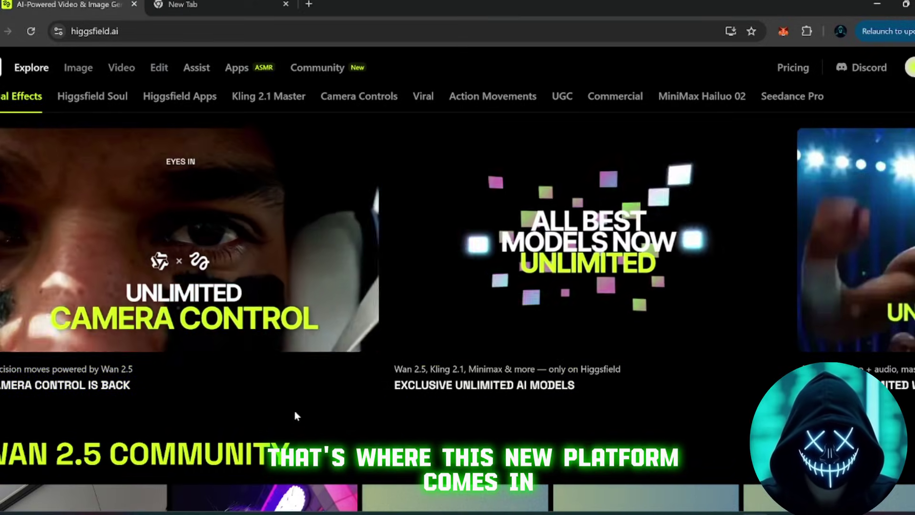
# - Scroll the Explore page past WAN 2.5 Community and Visual Effects to Higgsfield Soul
pyautogui.scroll(-5, 389, 451)
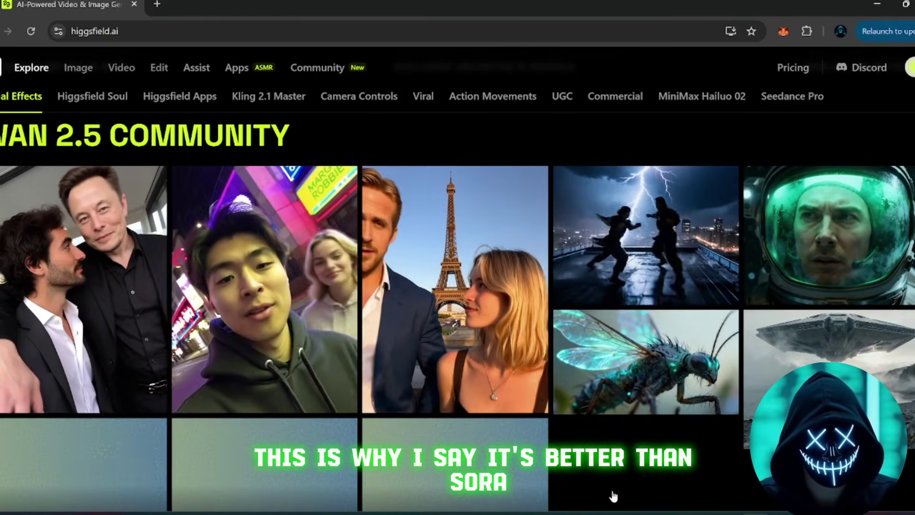
pyautogui.scroll(-3, 619, 496)
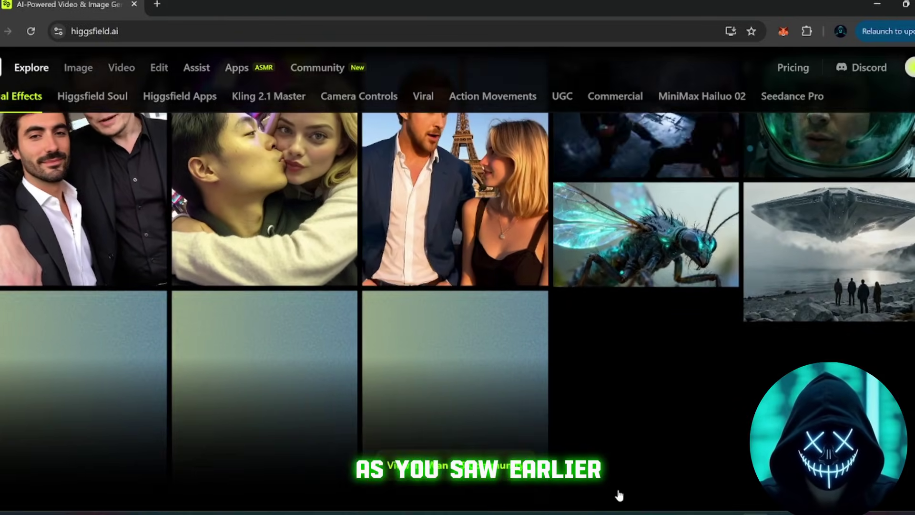
pyautogui.scroll(-2, 619, 494)
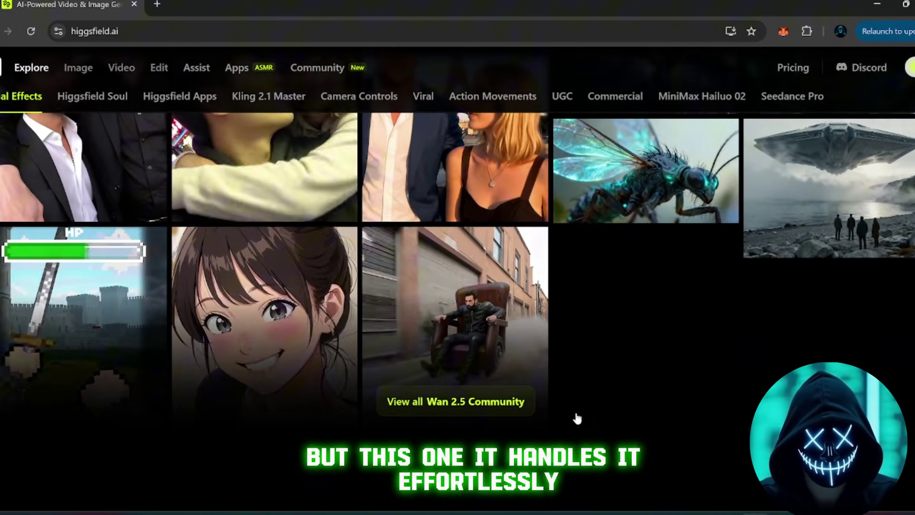
pyautogui.scroll(-8, 577, 419)
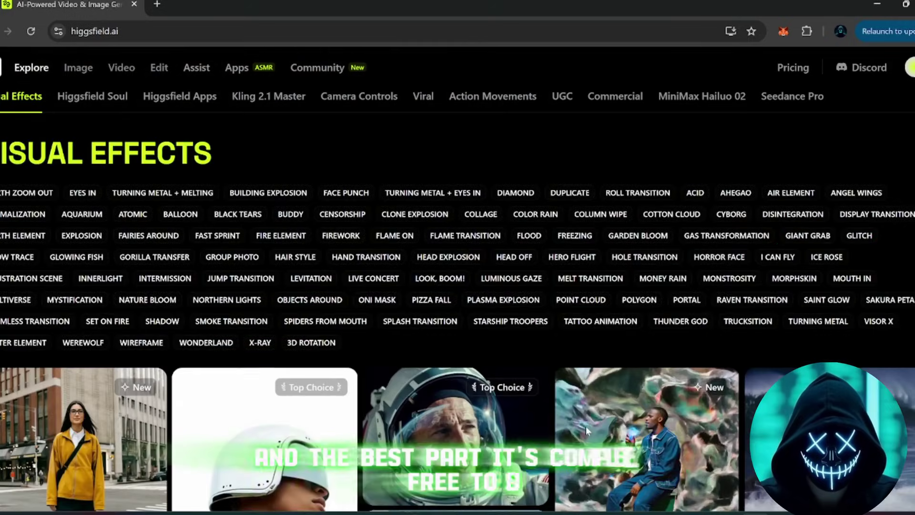
pyautogui.scroll(-1, 586, 426)
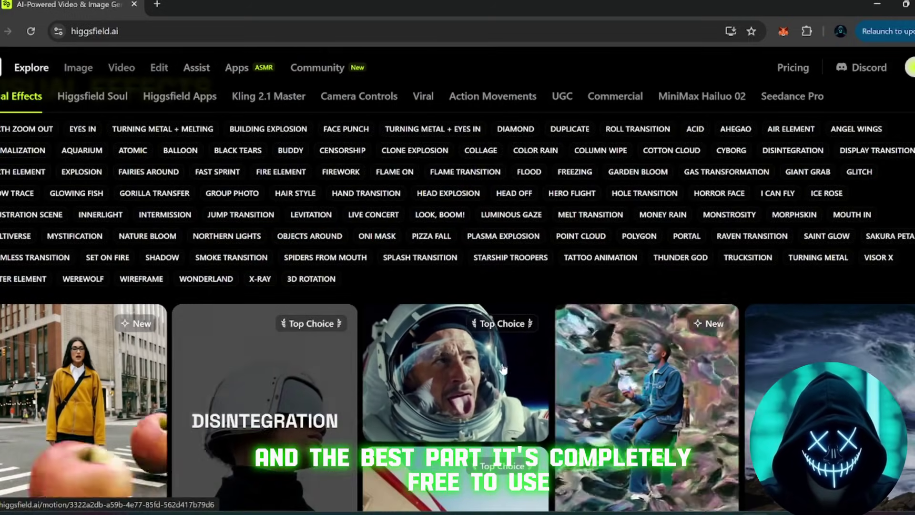
pyautogui.scroll(-3, 503, 368)
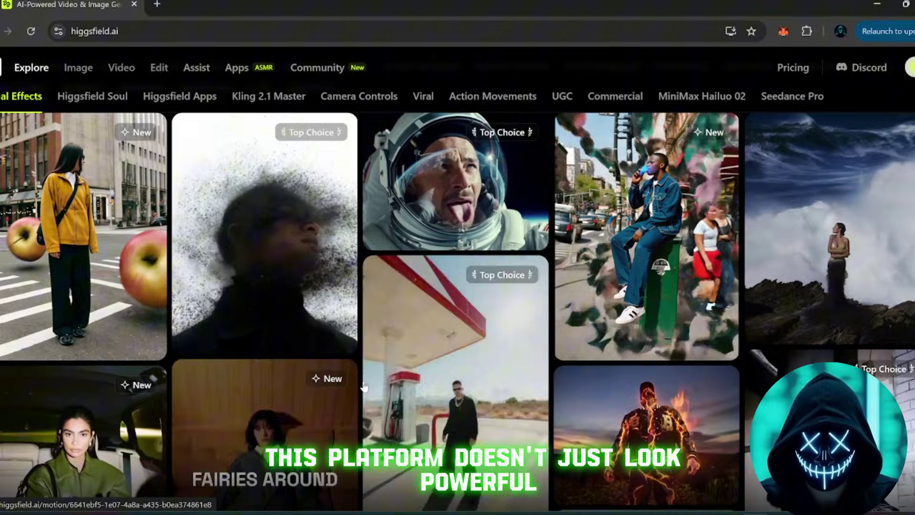
pyautogui.scroll(-4, 389, 422)
pyautogui.scroll(-1, 392, 431)
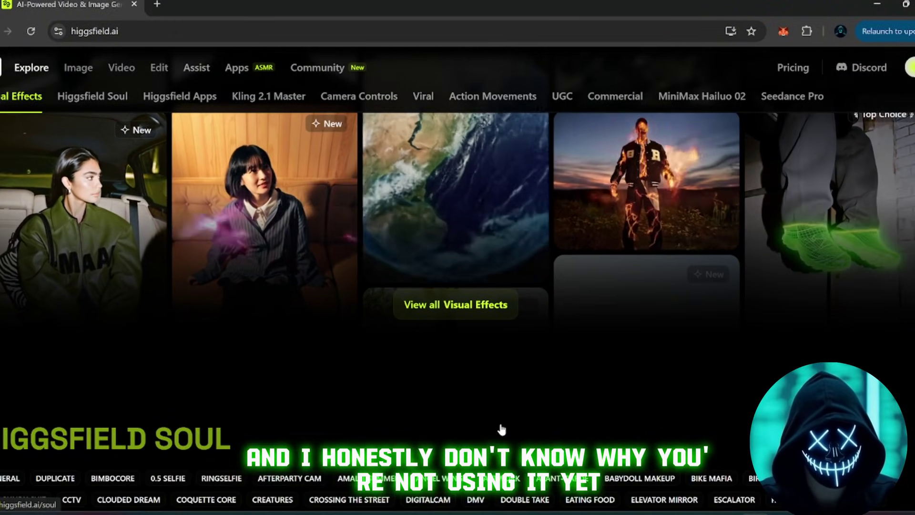
pyautogui.scroll(-3, 501, 429)
# - Open the Soul image generator and start a prompt describing a young woman
pyautogui.click(78, 67)
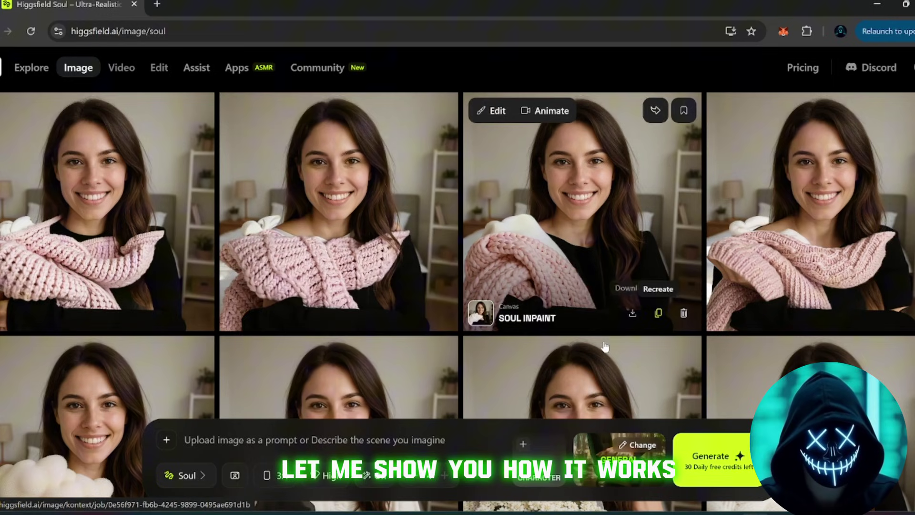
pyautogui.scroll(-1, 545, 329)
pyautogui.scroll(-3, 444, 248)
pyautogui.scroll(4, 438, 238)
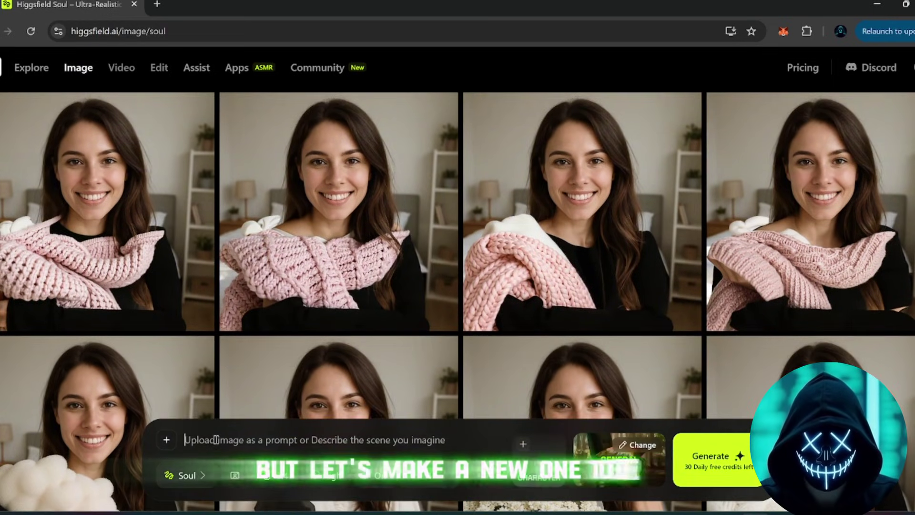
pyautogui.write('a')
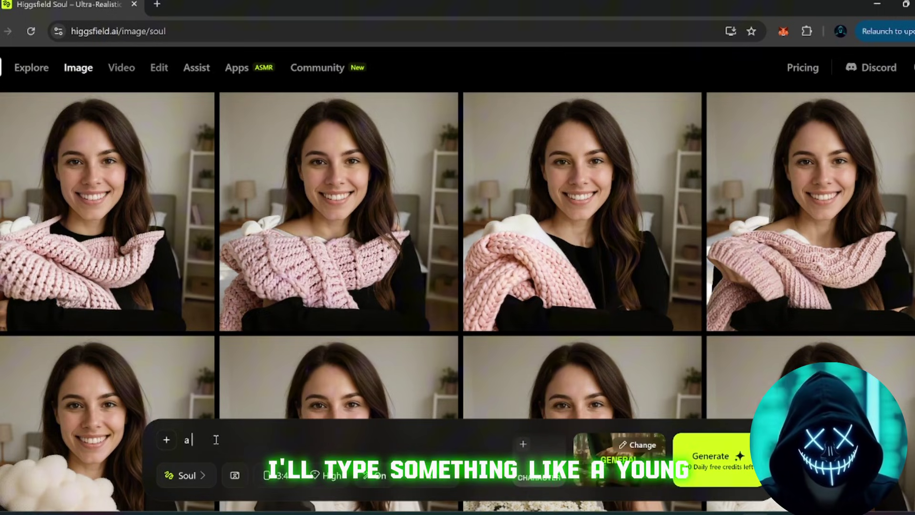
pyautogui.write(' you')
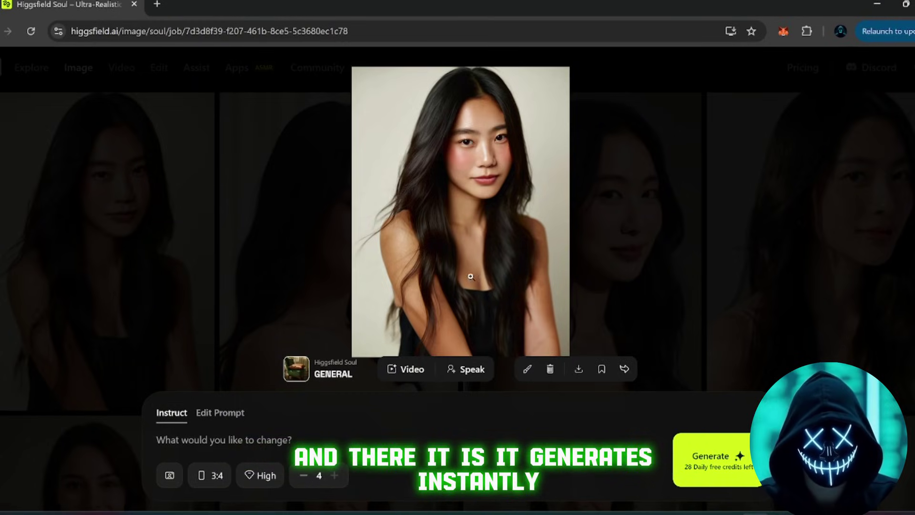
# - Reveal the portrait's full prompt and append 'blonde hair' to its end
pyautogui.click(221, 413)
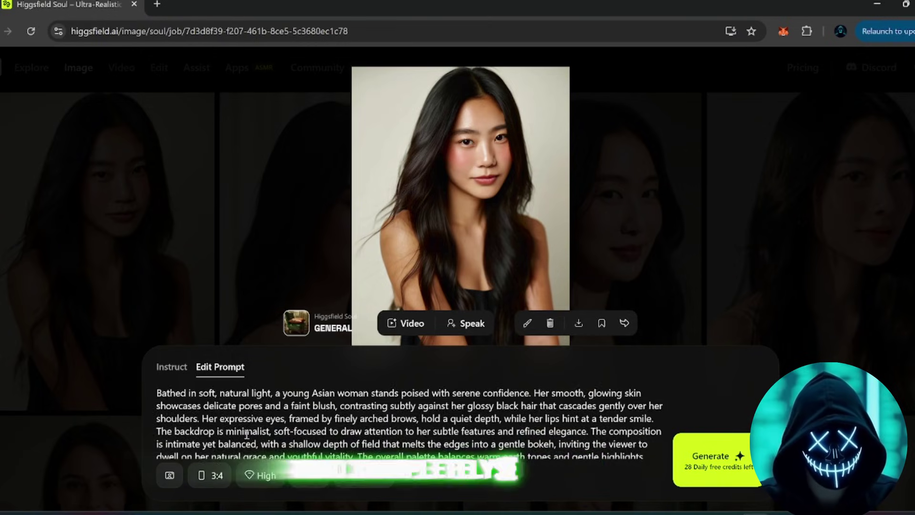
pyautogui.scroll(-1, 238, 421)
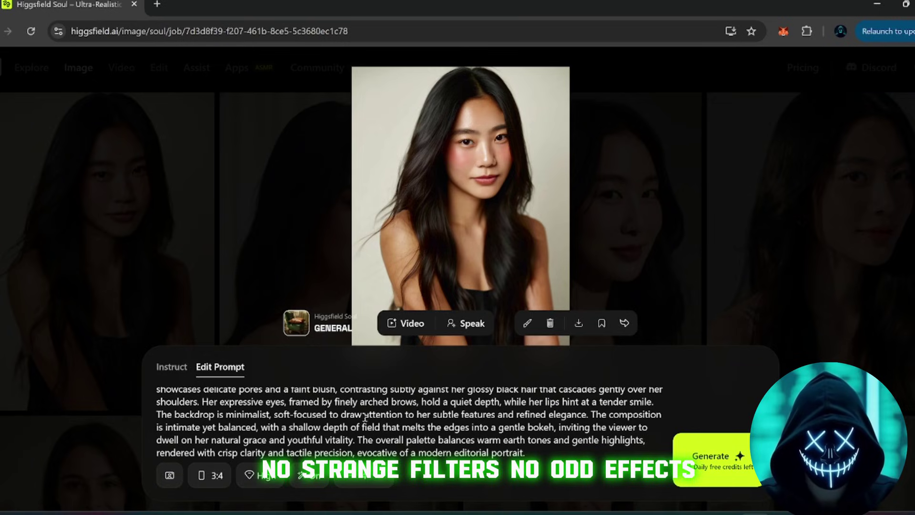
pyautogui.scroll(2, 285, 431)
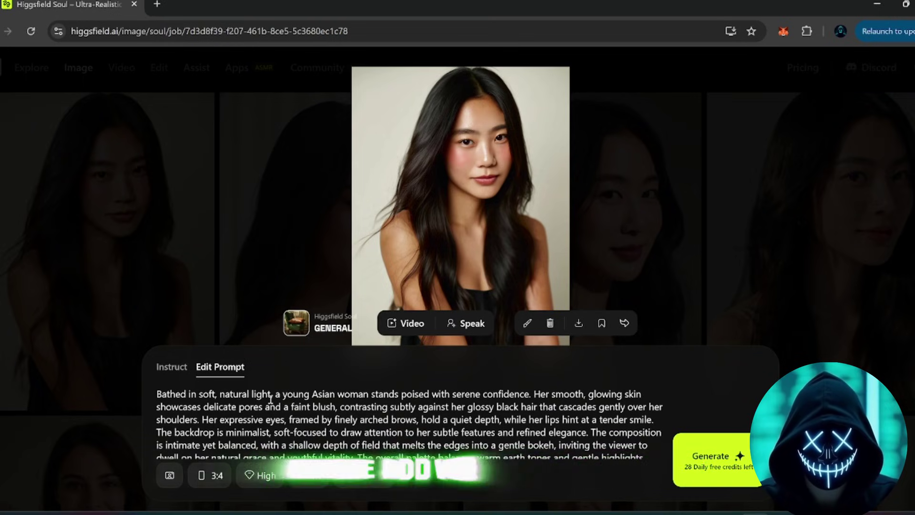
pyautogui.scroll(-1, 375, 395)
pyautogui.click(543, 453)
pyautogui.write('blonde ha')
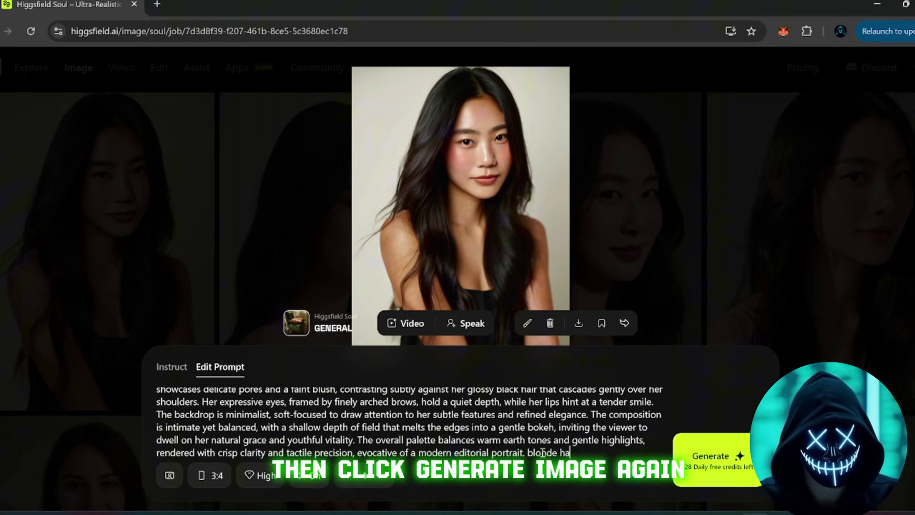
pyautogui.write('ir')
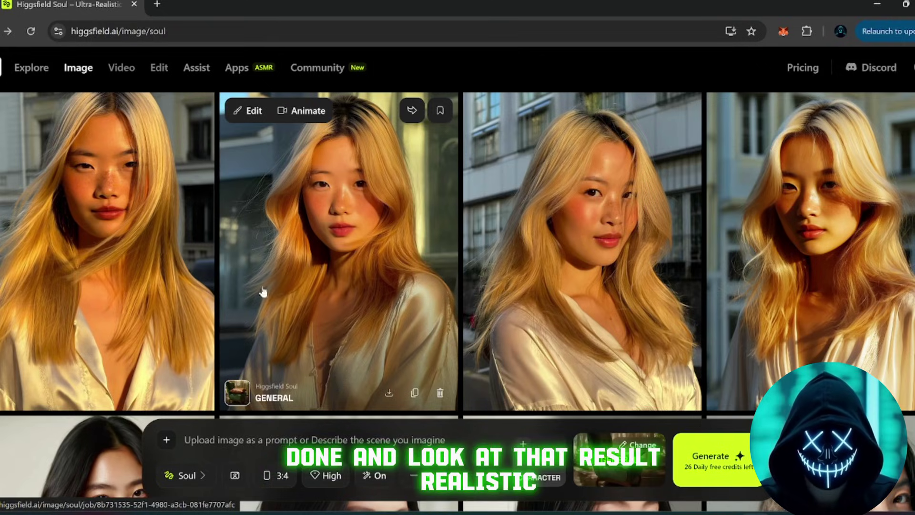
pyautogui.click(365, 213)
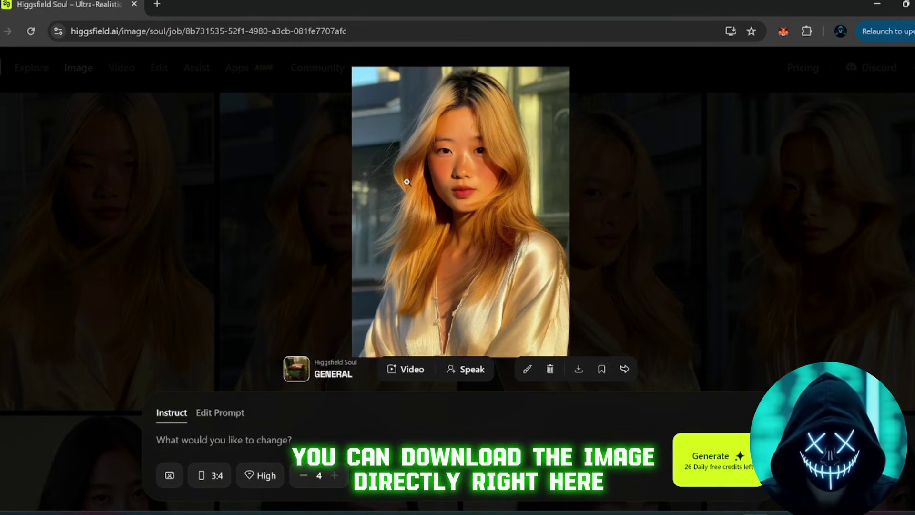
pyautogui.click(577, 370)
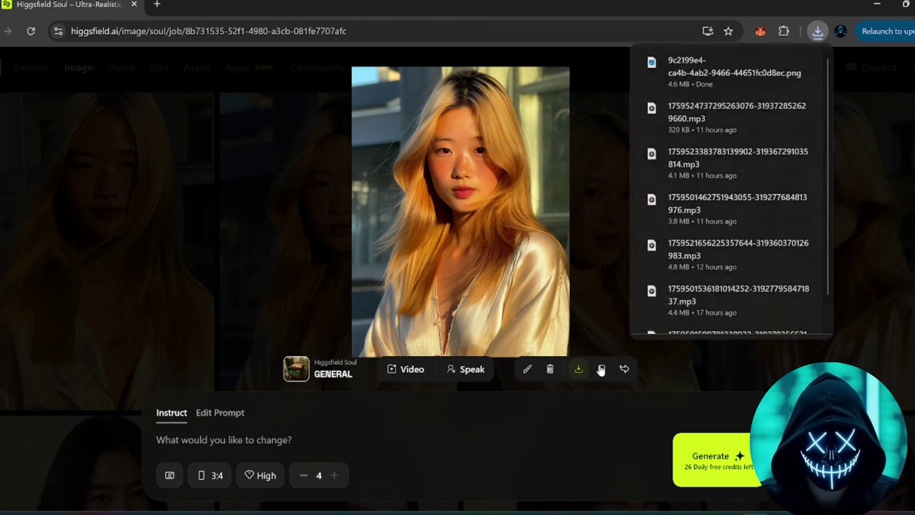
pyautogui.click(239, 414)
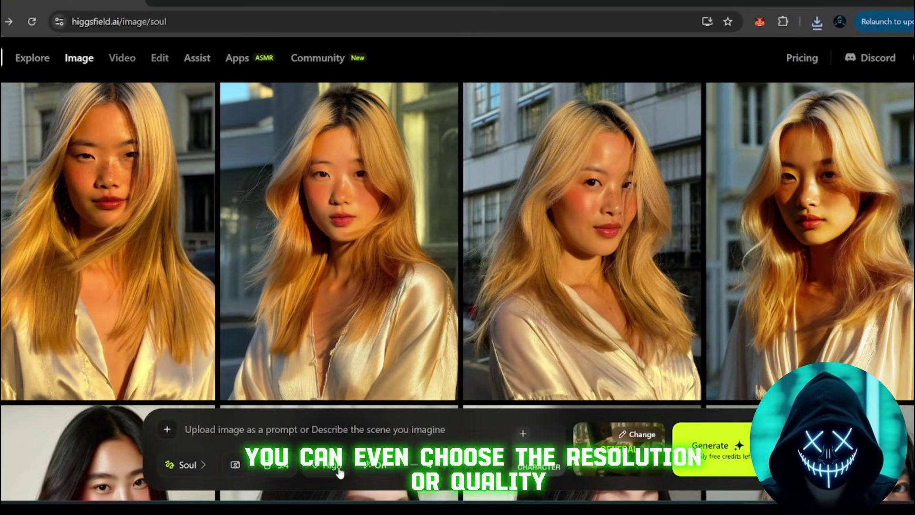
# - Keep High output quality, then bring up the Edit tools list on the Visual Effects page
pyautogui.click(338, 472)
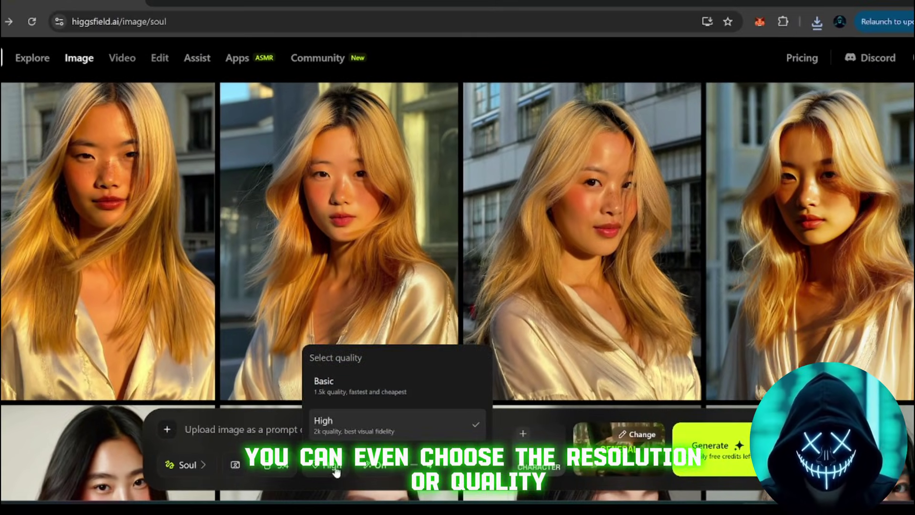
pyautogui.click(425, 439)
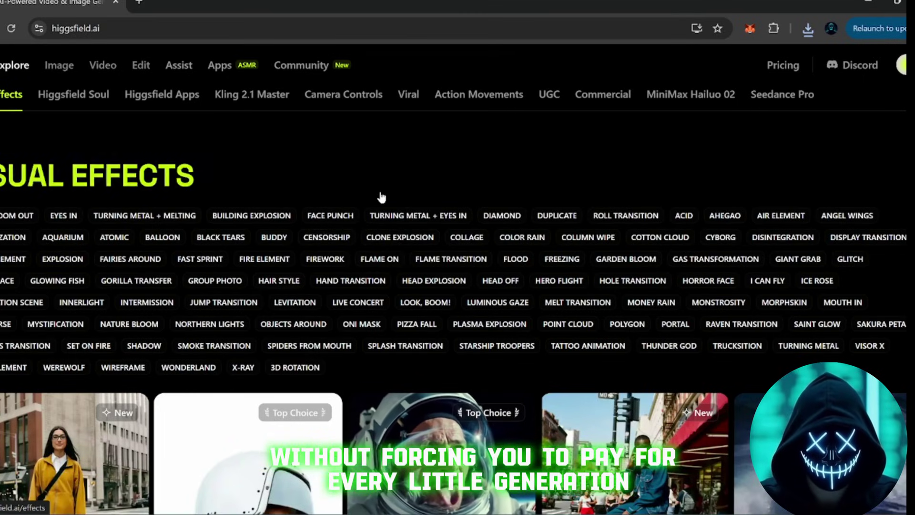
pyautogui.scroll(-3, 296, 201)
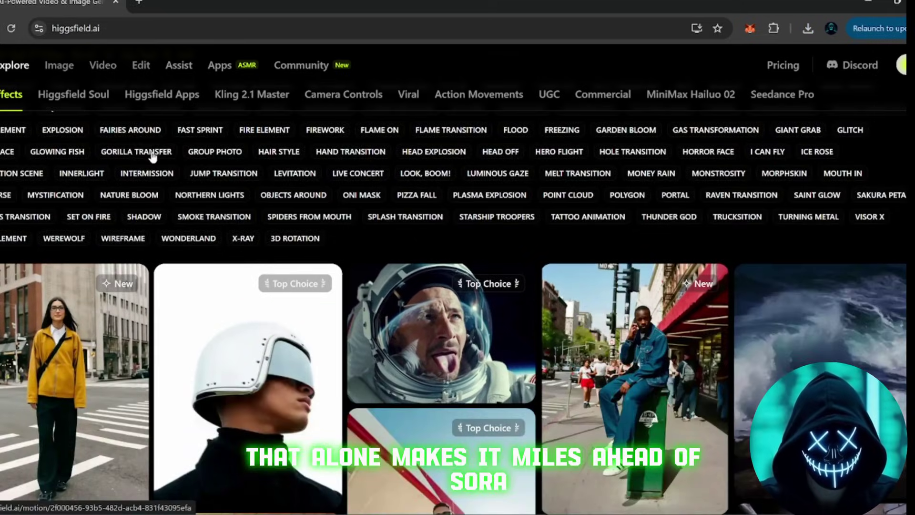
pyautogui.scroll(1, 152, 155)
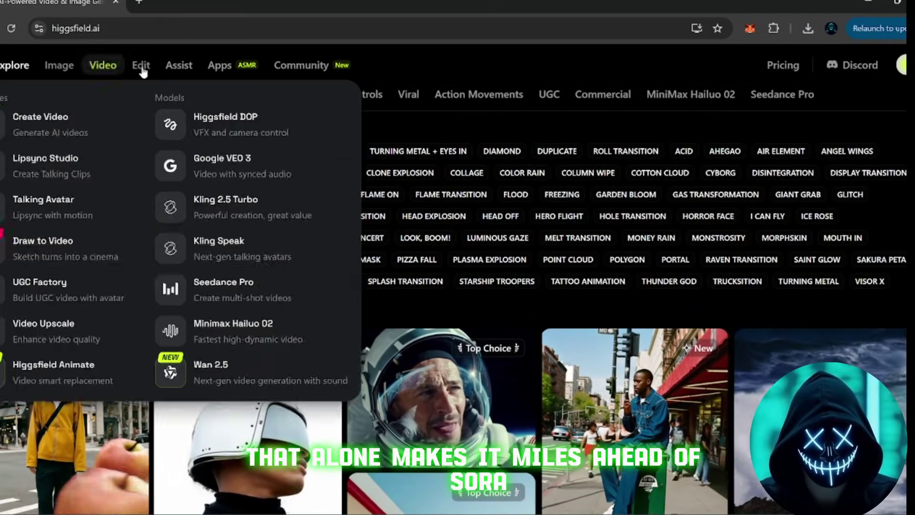
pyautogui.moveTo(142, 67)
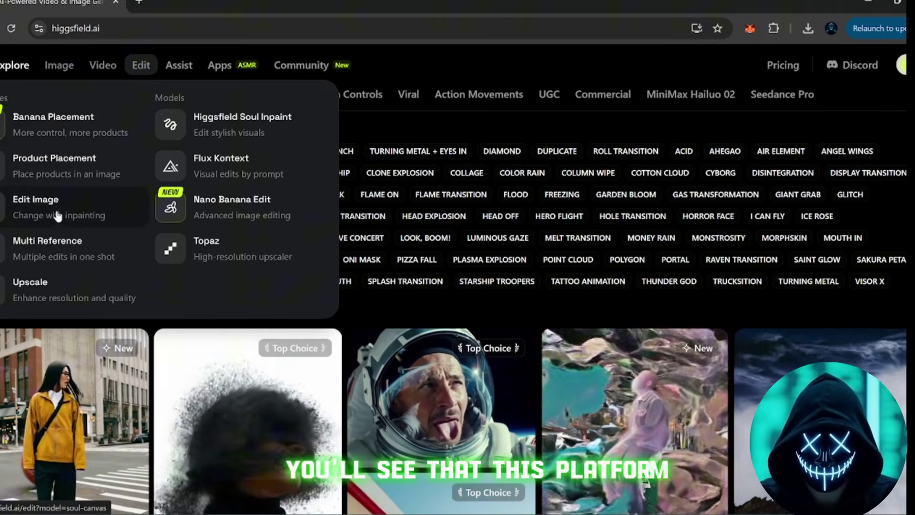
# - Upload the blonde portrait from Downloads into Soul Inpaint and mask her hair and face
pyautogui.click(56, 213)
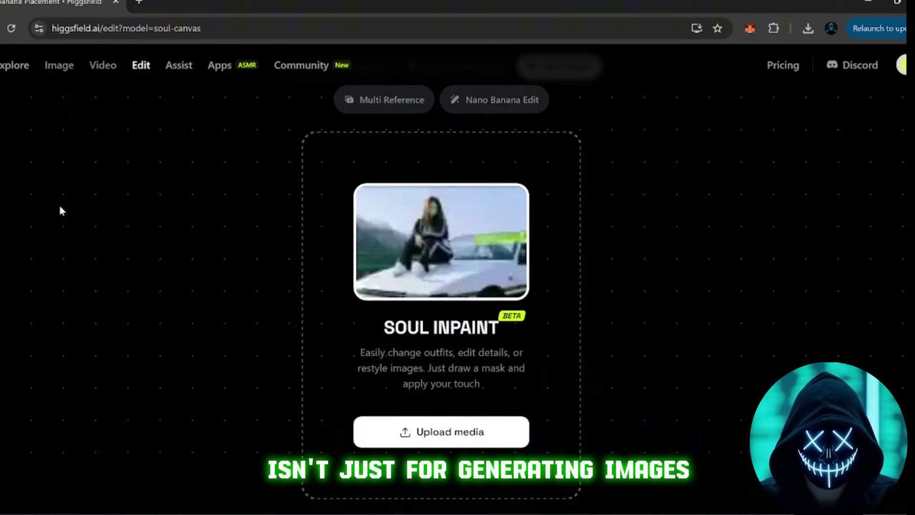
pyautogui.click(431, 424)
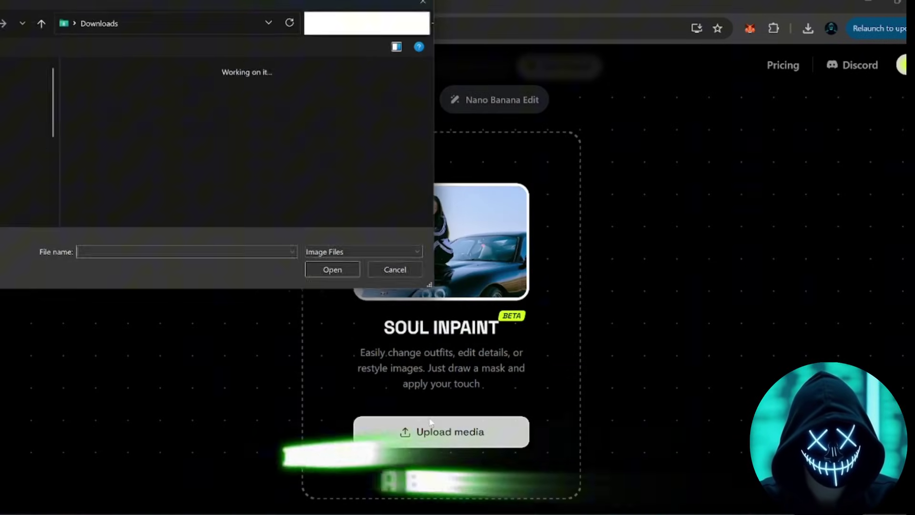
pyautogui.doubleClick(79, 102)
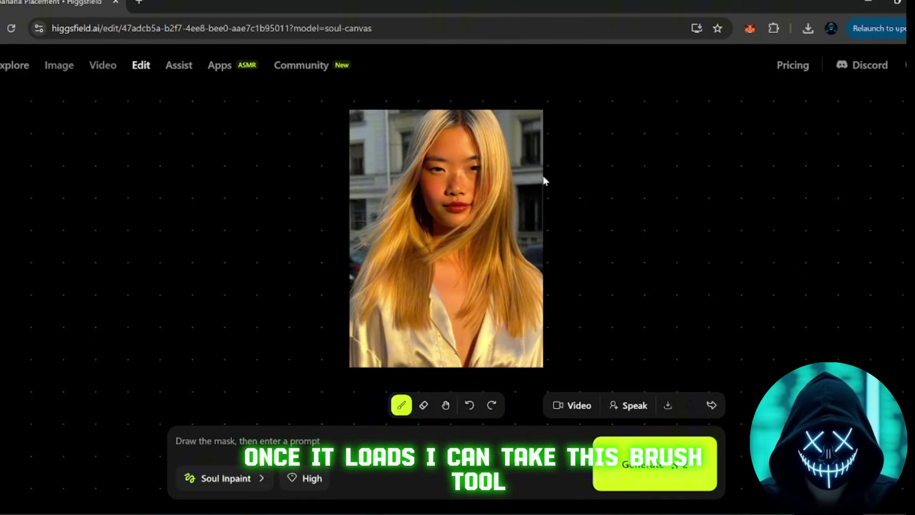
pyautogui.moveTo(480, 123); pyautogui.dragTo(467, 313)
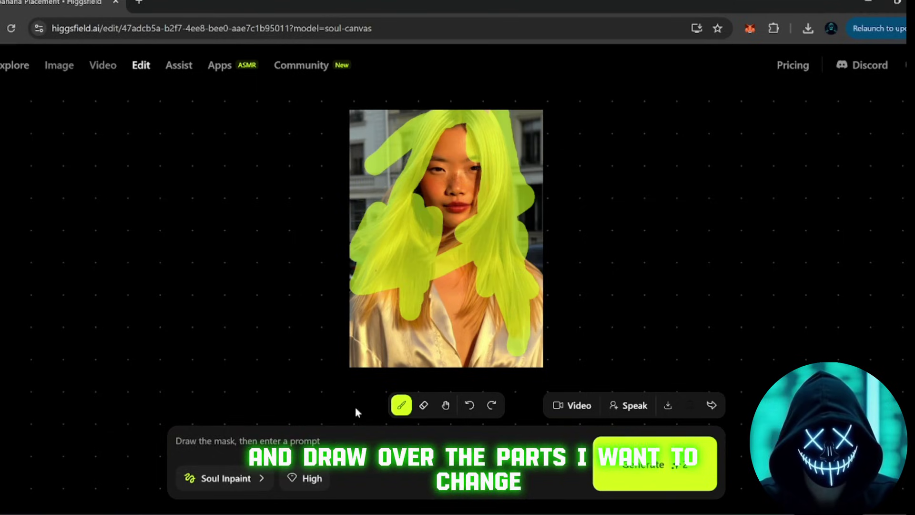
# - Switch the editing model to Nano Banana Edit and enter the prompt 'she has a black hair'
pyautogui.click(255, 479)
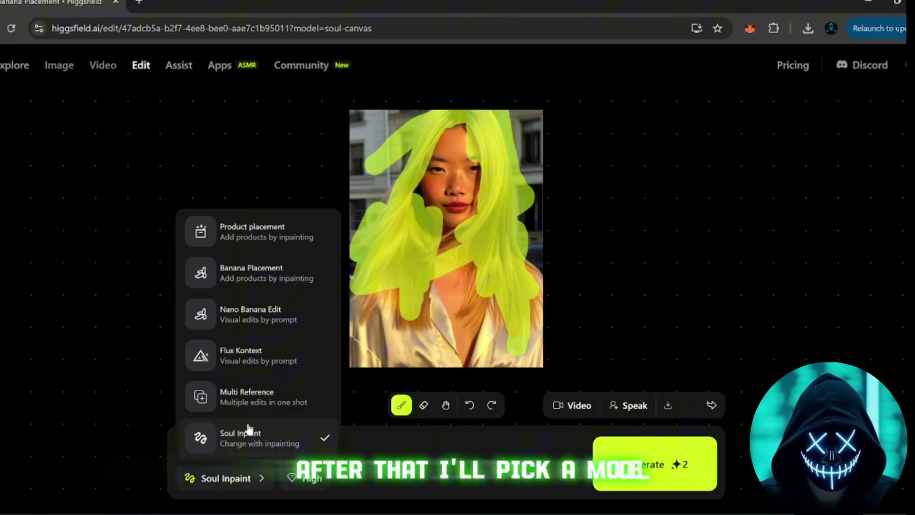
pyautogui.click(238, 313)
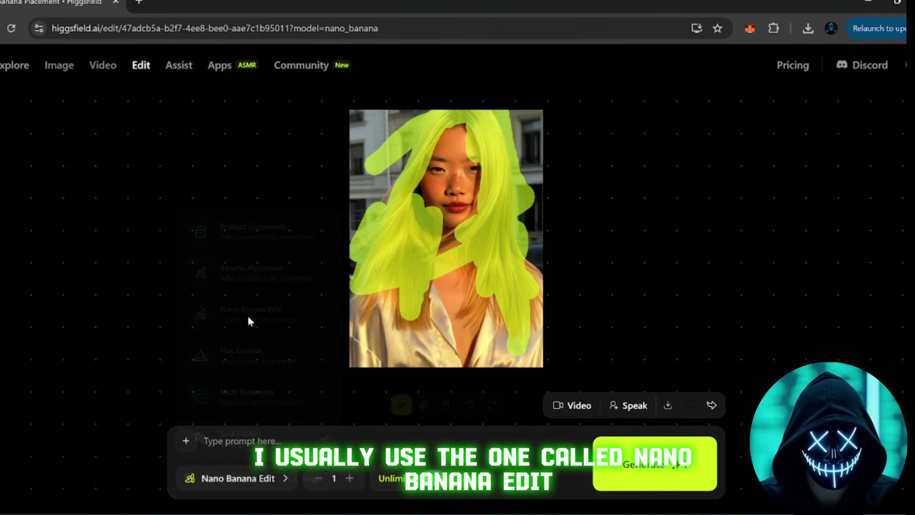
pyautogui.click(260, 482)
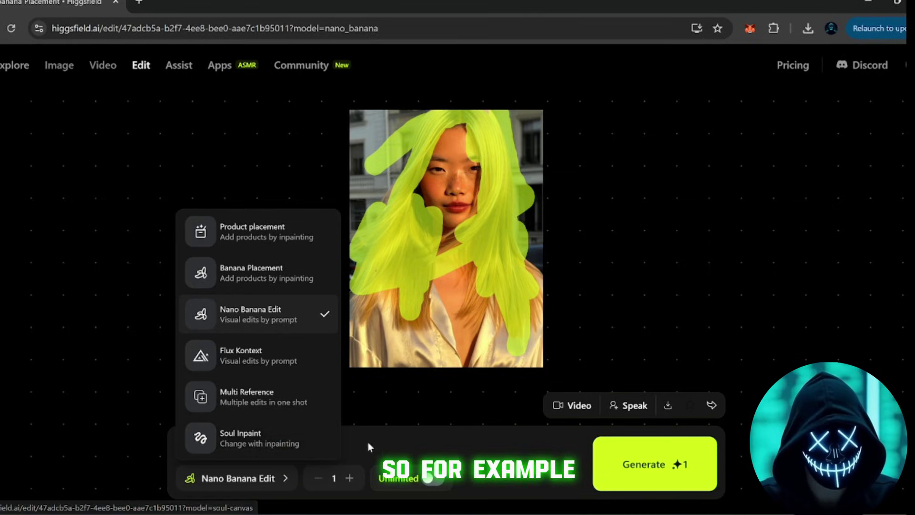
pyautogui.click(329, 441)
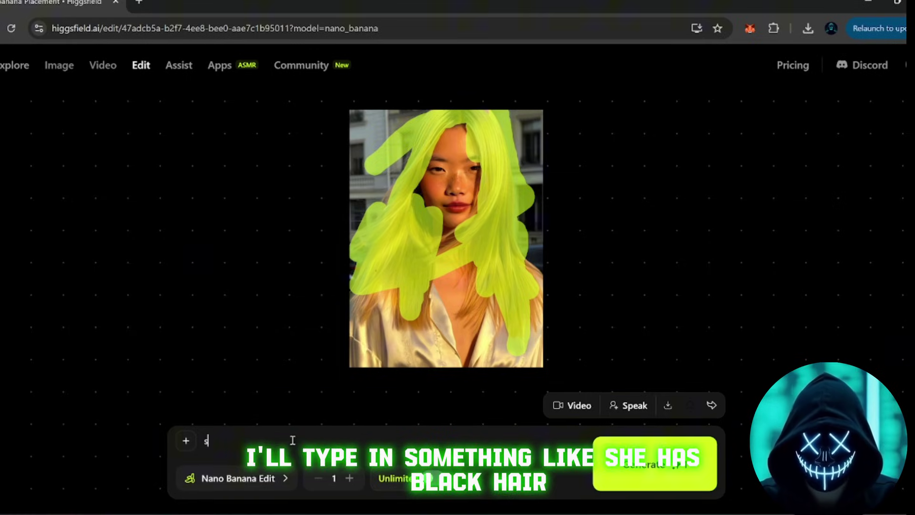
pyautogui.write('she has a black hair')
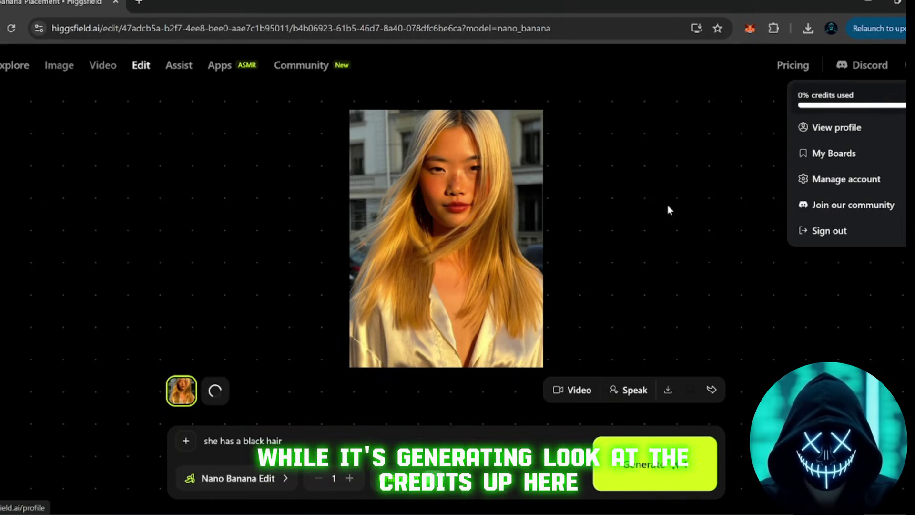
# - Download the black-haired result and compare it against the original blonde portrait
pyautogui.click(217, 396)
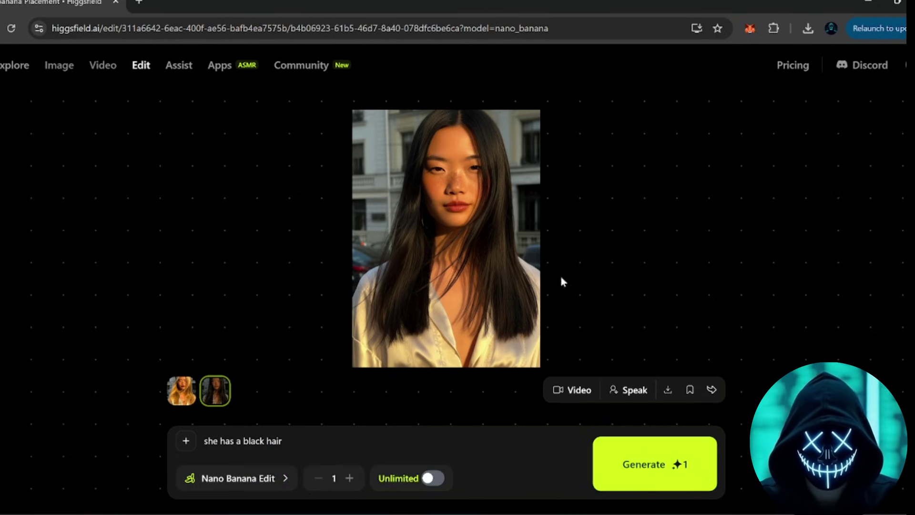
pyautogui.click(670, 393)
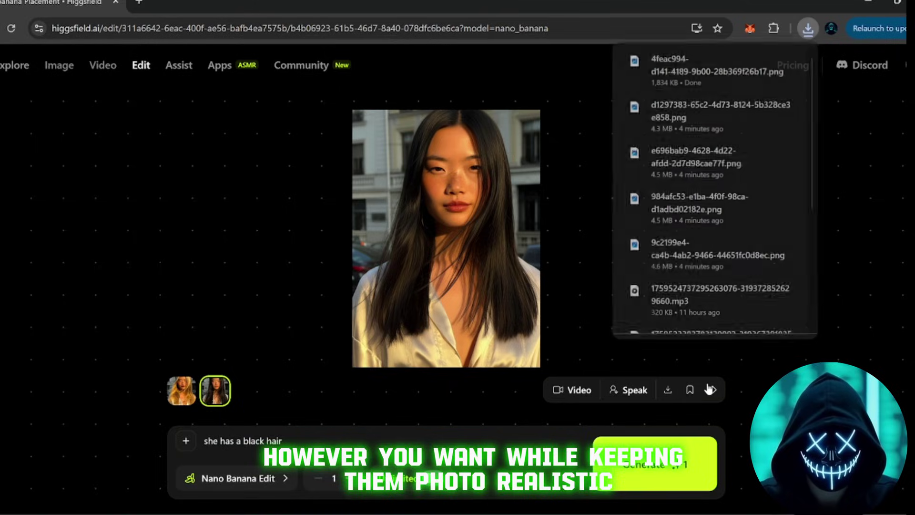
pyautogui.click(185, 393)
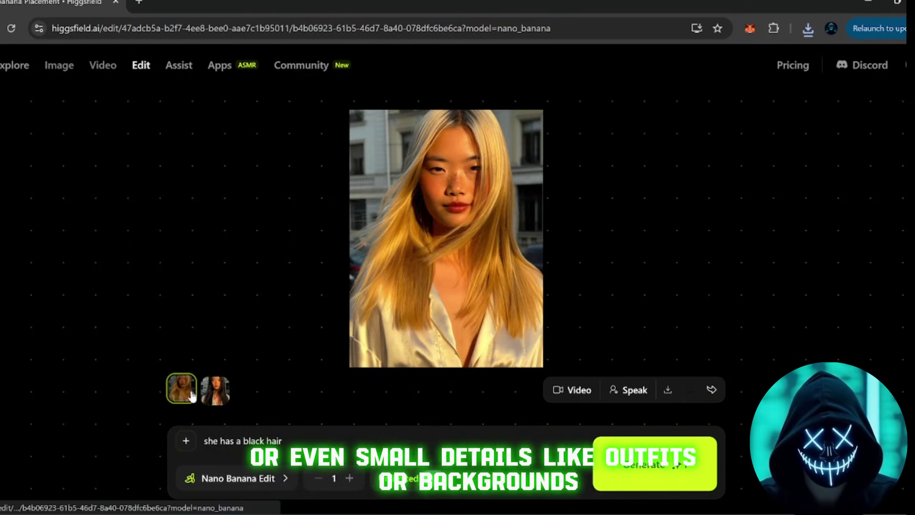
pyautogui.click(222, 395)
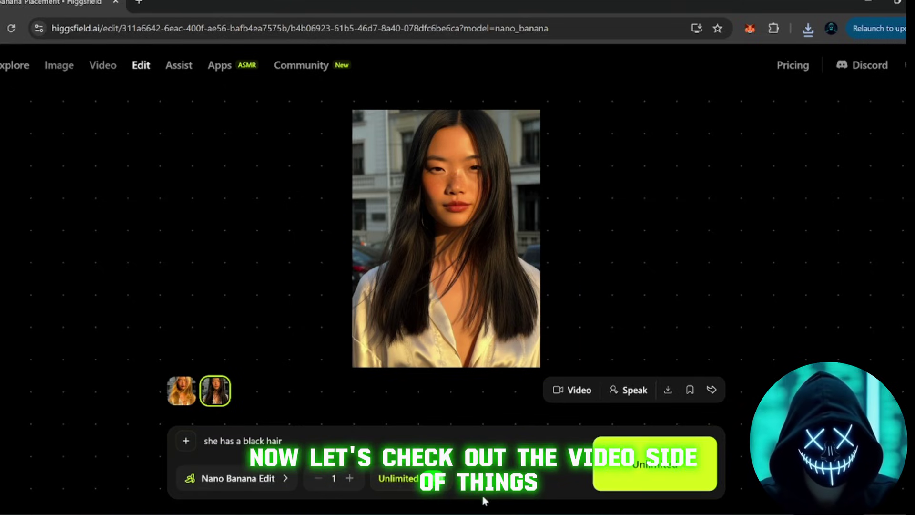
# - Send the black-haired image to video, choose Wan 2.5, and generate a 5-second 480p clip
pyautogui.click(571, 390)
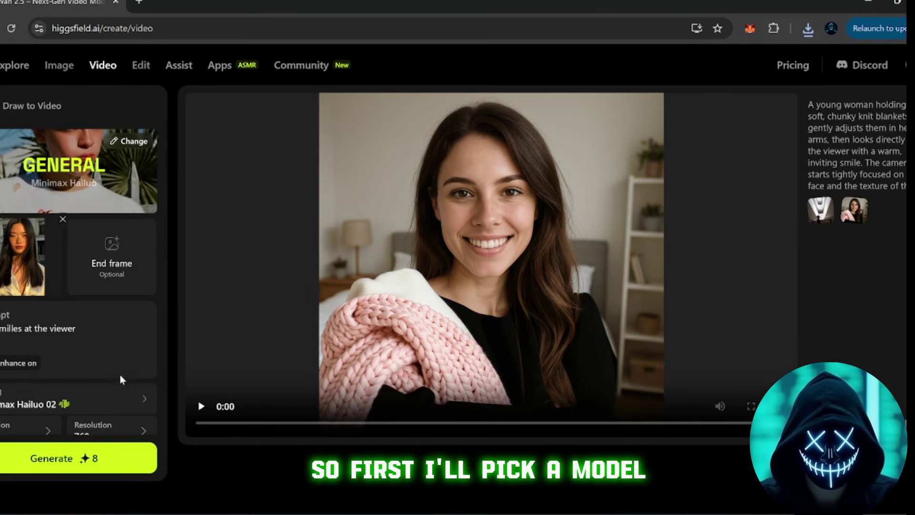
pyautogui.click(122, 406)
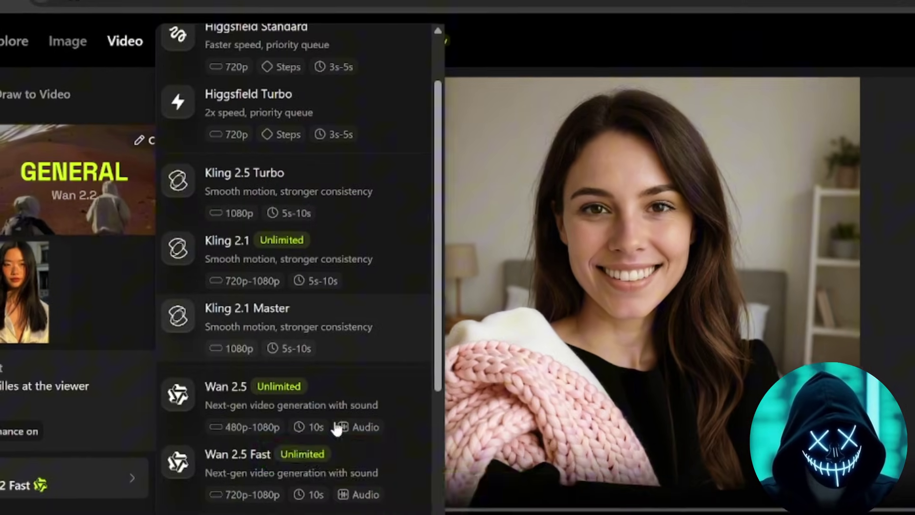
pyautogui.click(329, 408)
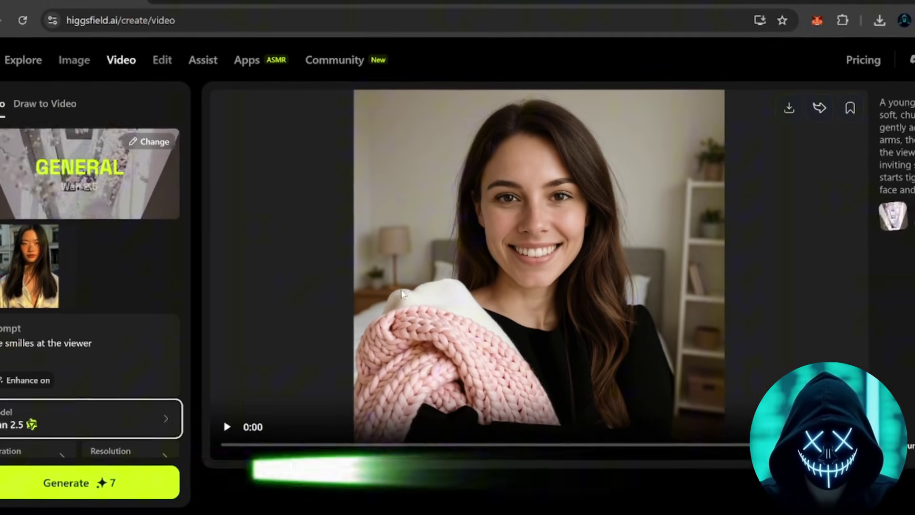
pyautogui.click(143, 419)
pyautogui.click(91, 483)
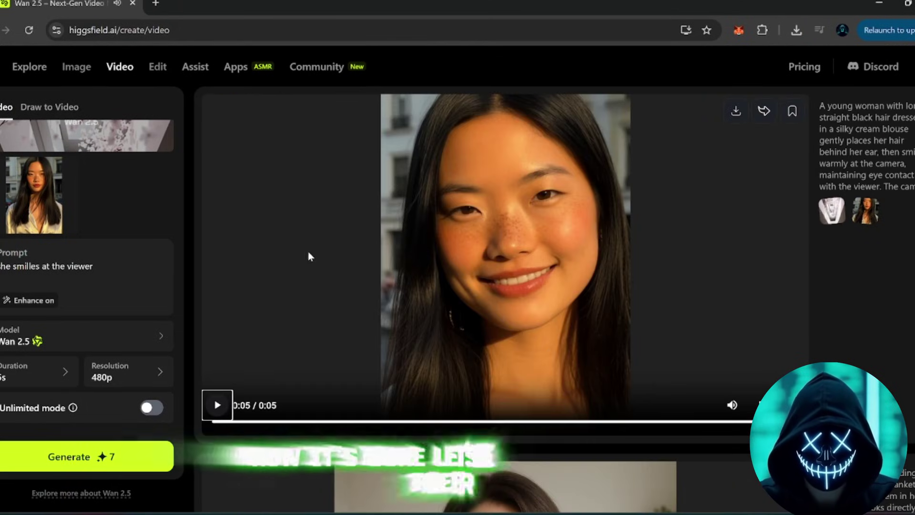
# - Replay the generated Wan 2.5 clip, download it, and pause playback
pyautogui.click(218, 405)
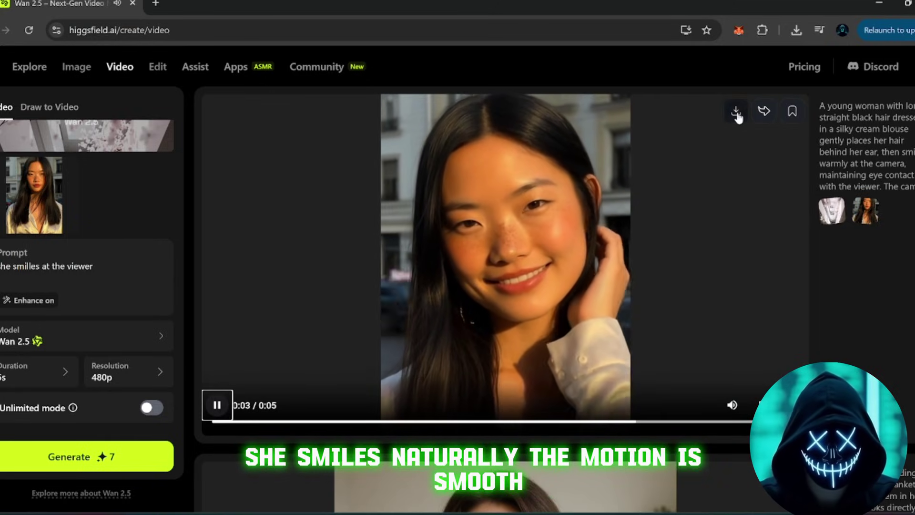
pyautogui.click(738, 113)
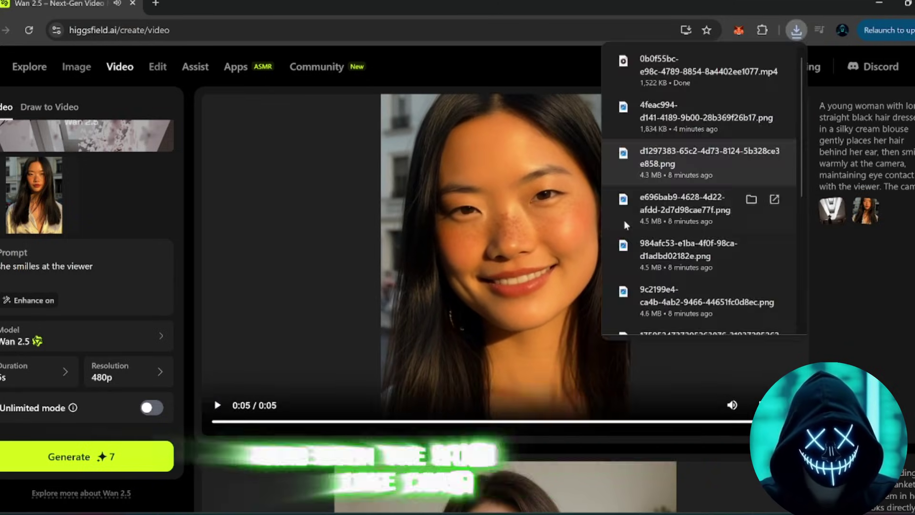
pyautogui.click(326, 288)
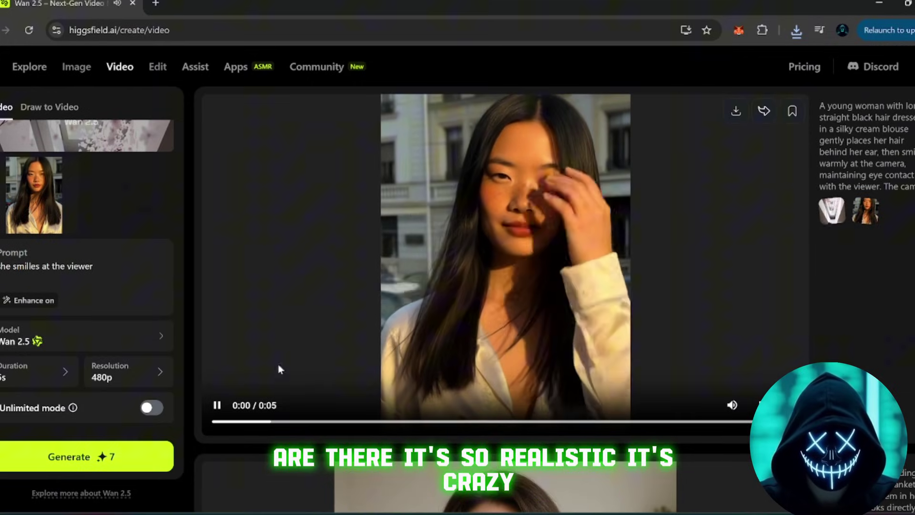
pyautogui.click(218, 406)
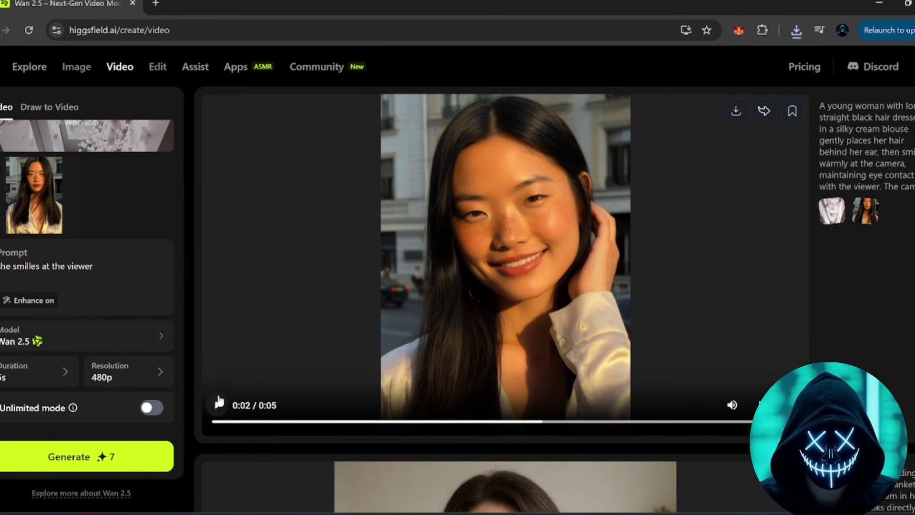
# - Reopen the video model list and keep Wan 2.5 selected
pyautogui.click(143, 339)
pyautogui.scroll(-1, 319, 322)
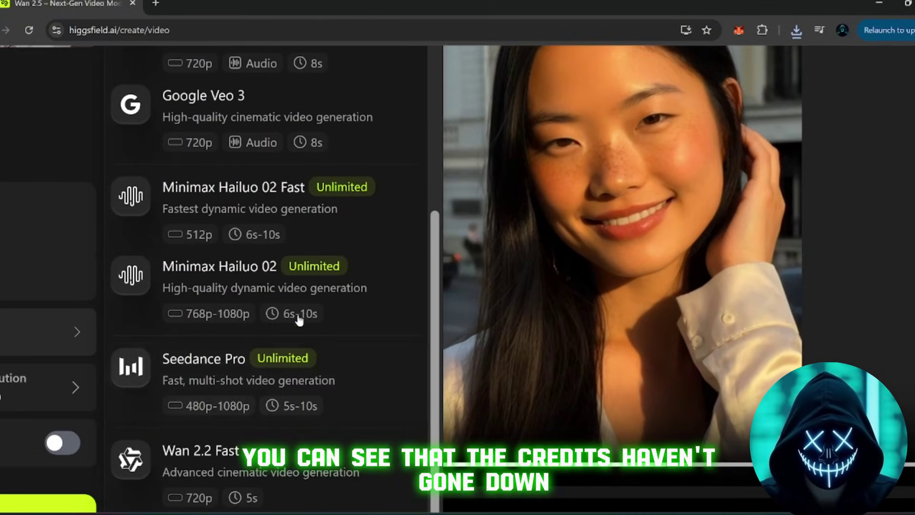
pyautogui.scroll(6, 314, 256)
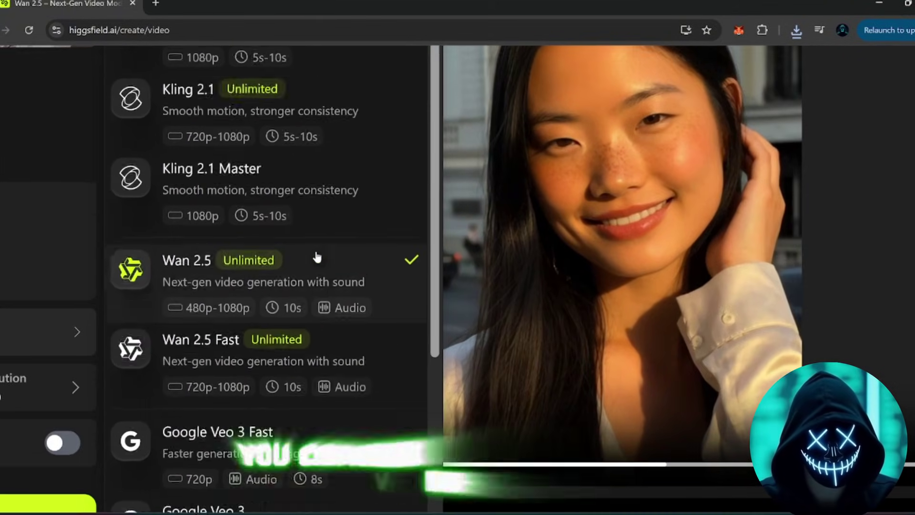
pyautogui.click(1, 343)
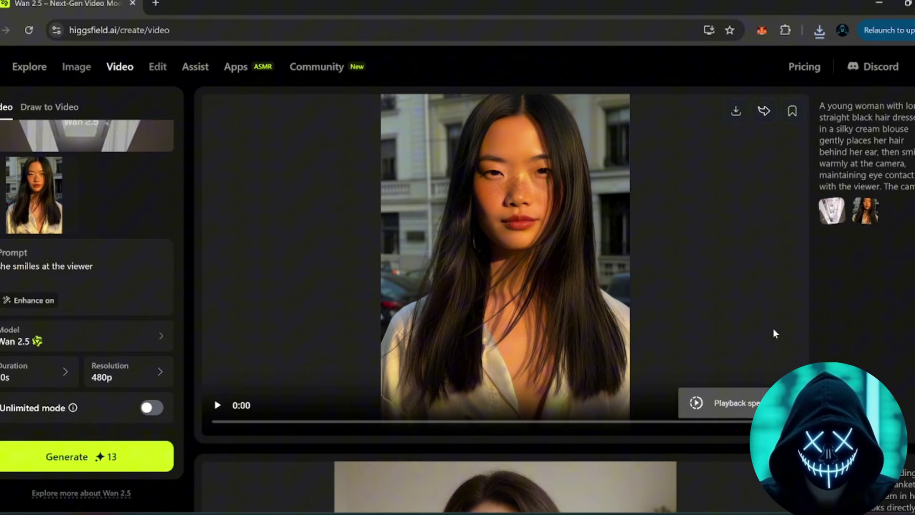
# - Open Higgsfield Animate from the Video menu, review its 3-step overview, then bring up UGC Factory
pyautogui.moveTo(117, 73)
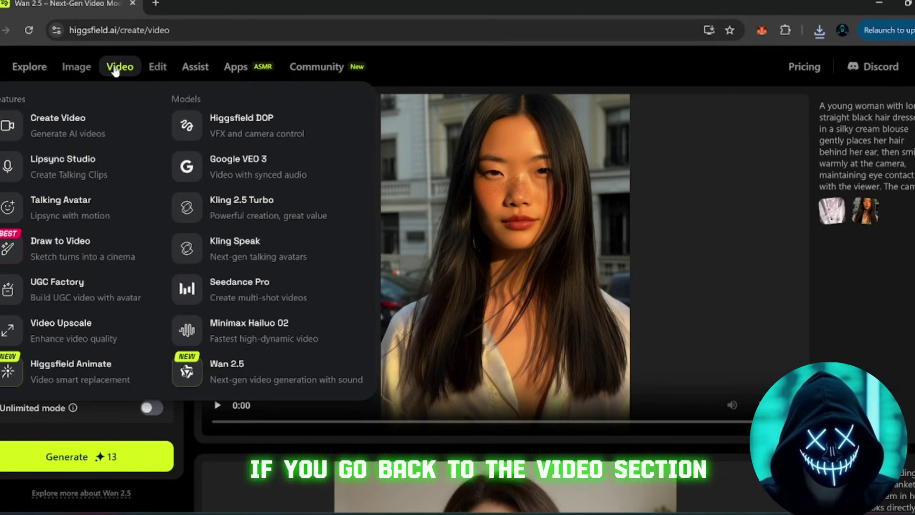
pyautogui.click(104, 368)
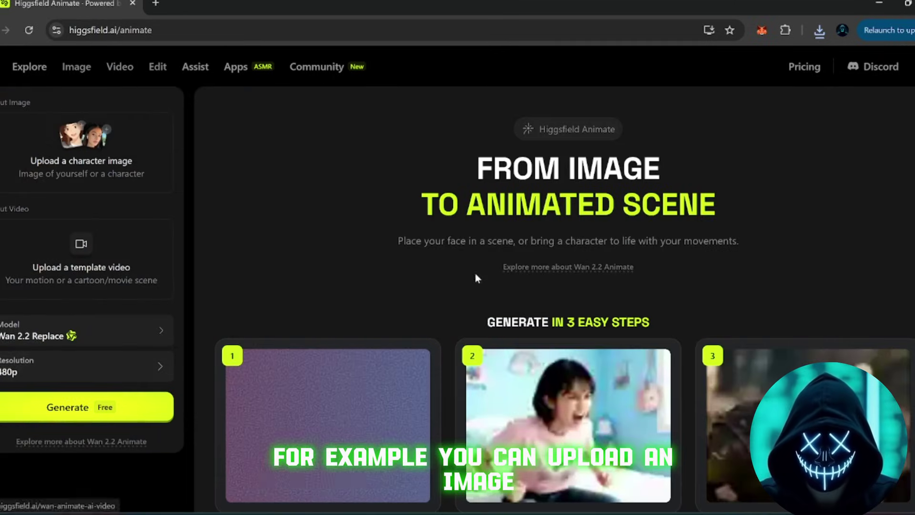
pyautogui.scroll(-2, 467, 314)
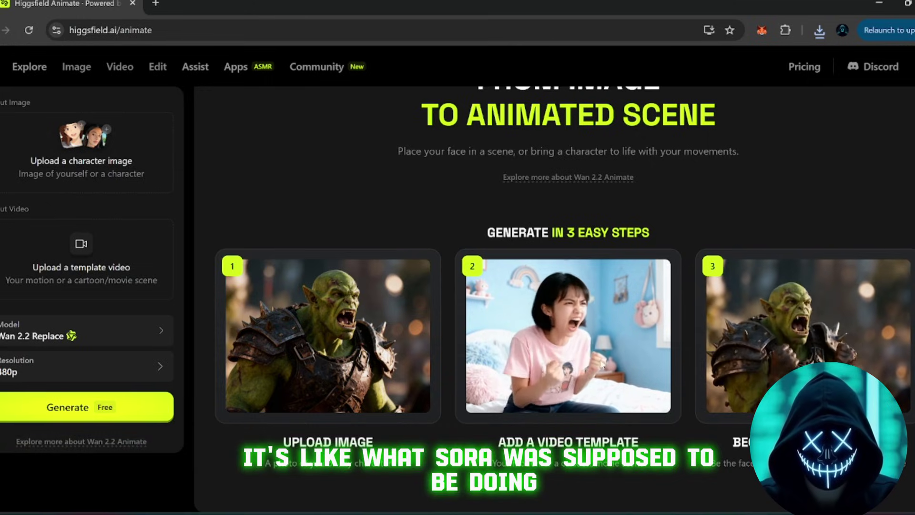
pyautogui.scroll(2, 763, 332)
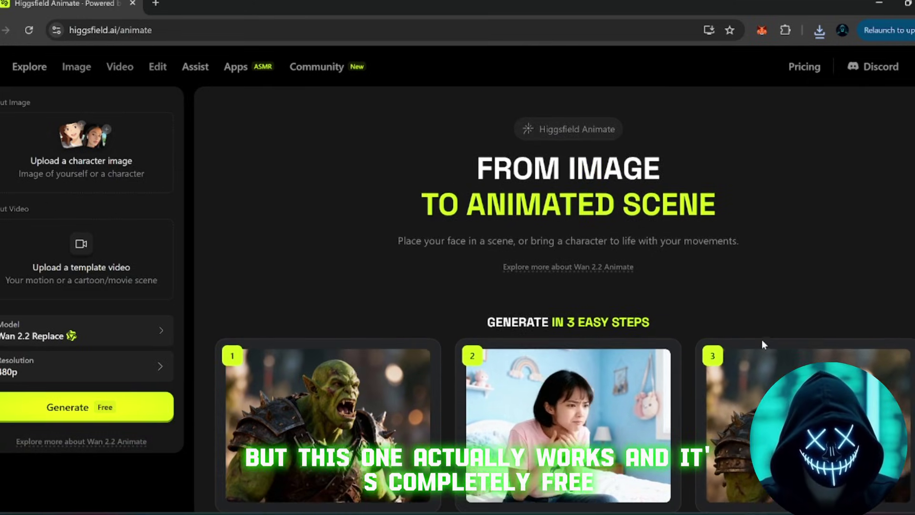
pyautogui.scroll(-2, 762, 339)
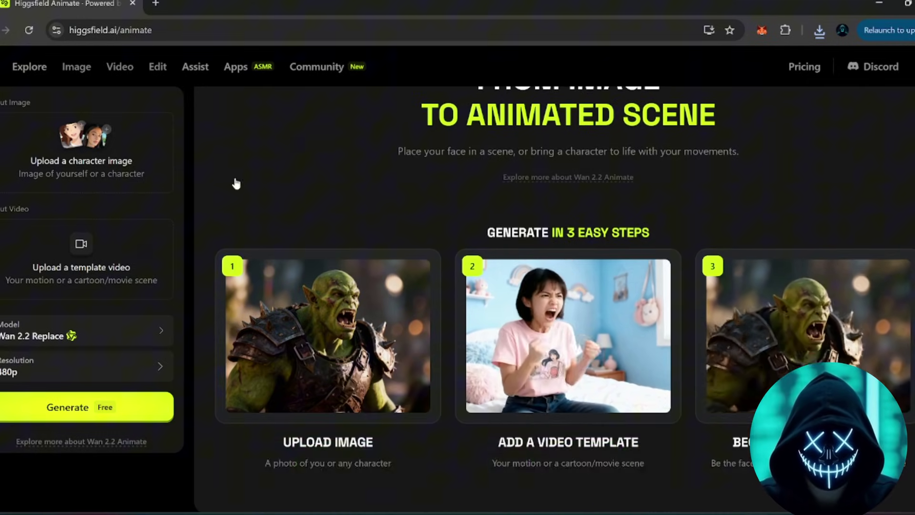
pyautogui.click(167, 78)
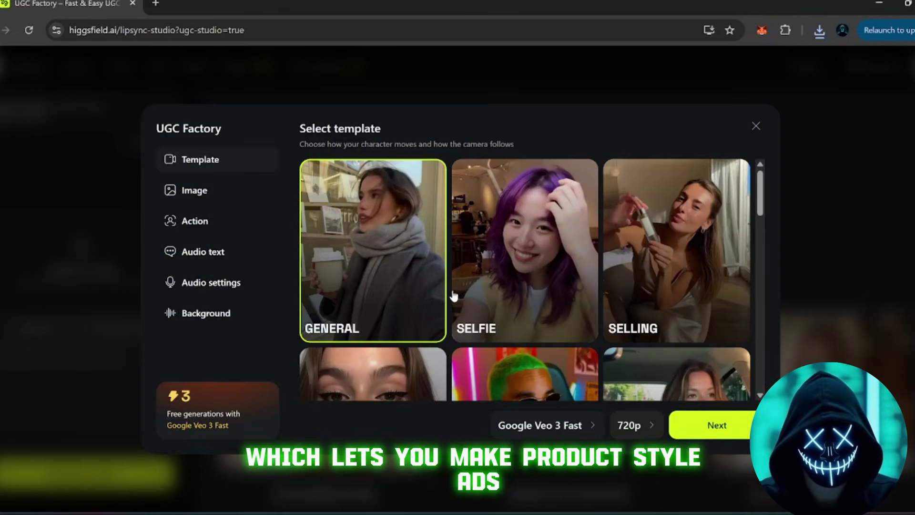
# - Browse the UGC Factory General, Selfie and Selling templates, then close the picker
pyautogui.scroll(-5, 454, 296)
pyautogui.scroll(-2, 461, 309)
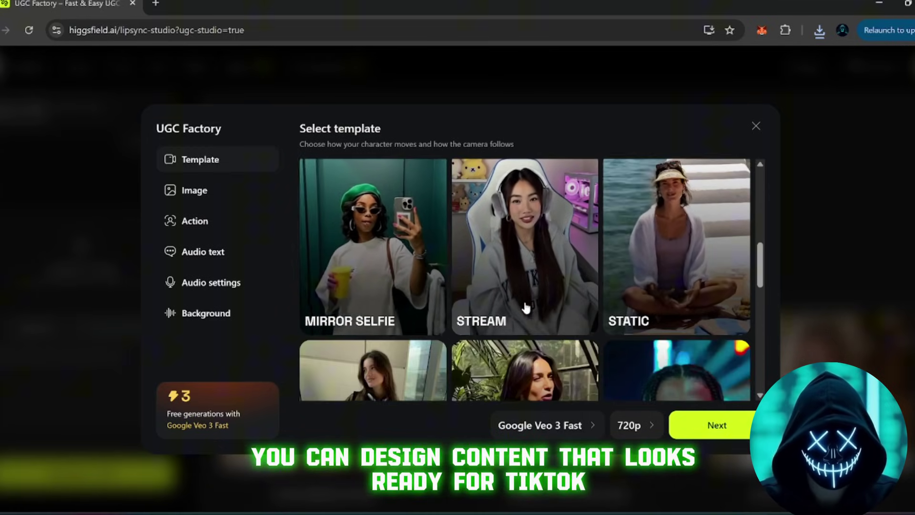
pyautogui.scroll(-4, 527, 295)
pyautogui.scroll(-2, 526, 319)
pyautogui.scroll(-4, 598, 282)
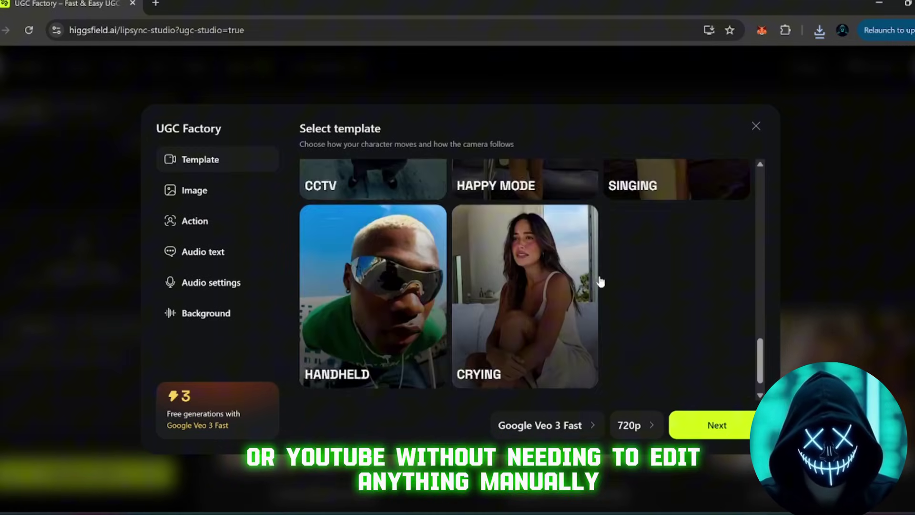
pyautogui.scroll(-1, 611, 278)
pyautogui.scroll(5, 613, 282)
pyautogui.scroll(4, 615, 283)
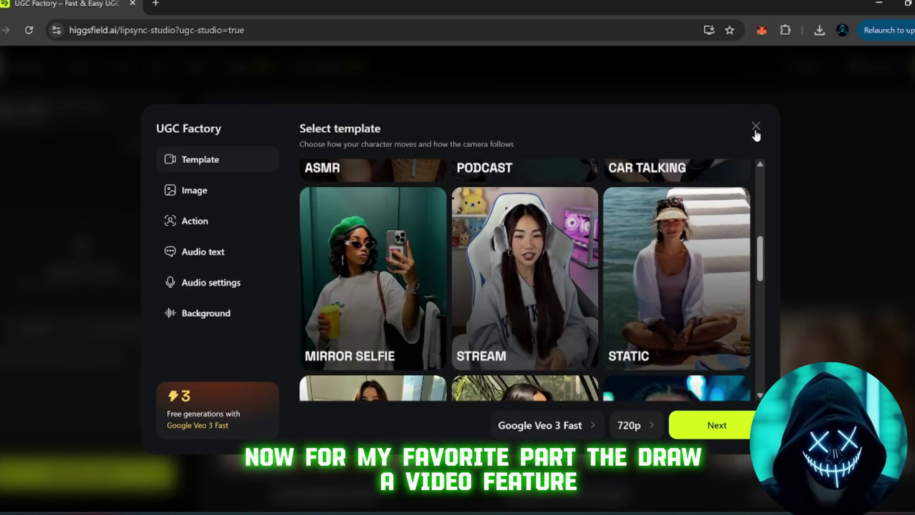
pyautogui.click(755, 127)
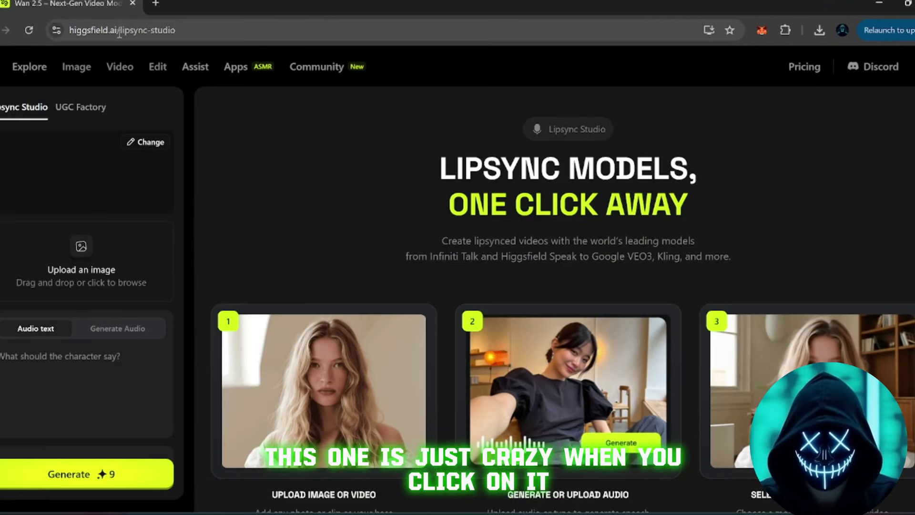
# - Open Draw to Video from the Video menu, landing on the Wan 2.5 Fast canvas
pyautogui.moveTo(84, 74)
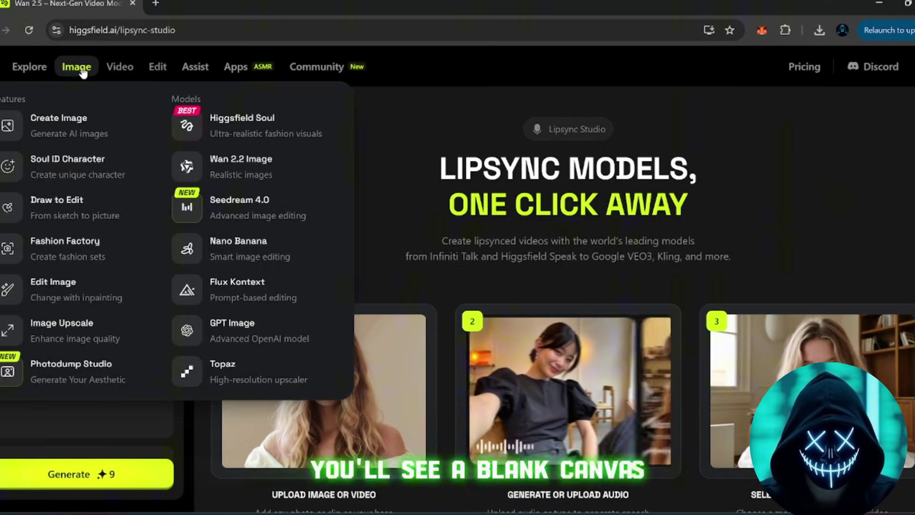
pyautogui.moveTo(119, 70)
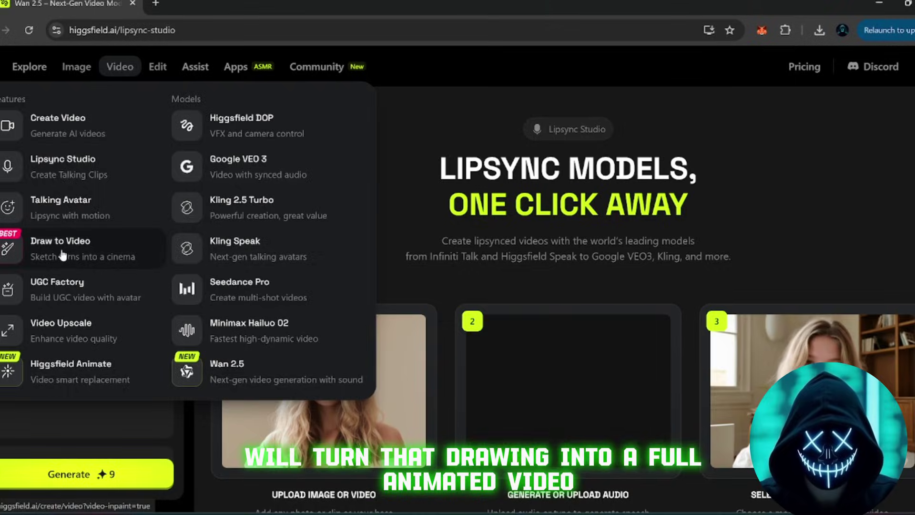
pyautogui.click(61, 250)
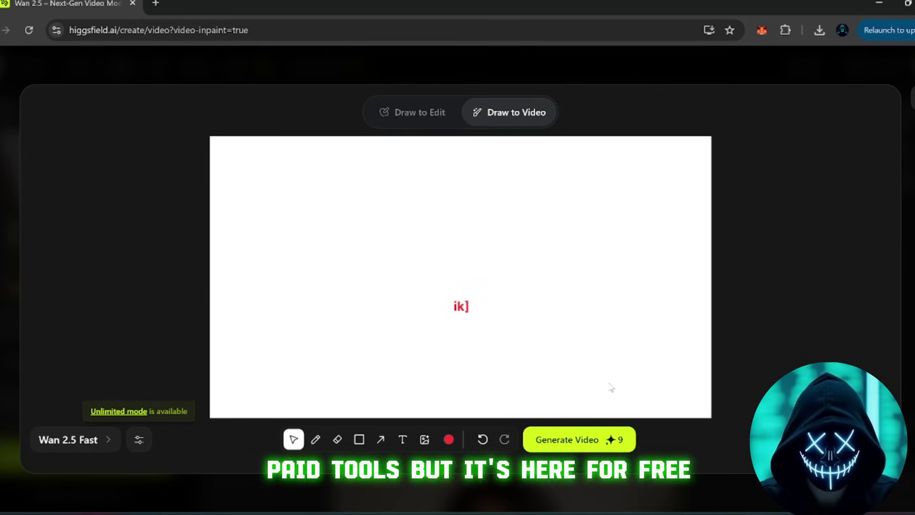
# - Switch to Draw to Edit, open Higgsfield Assist and send a short greeting message
pyautogui.click(409, 116)
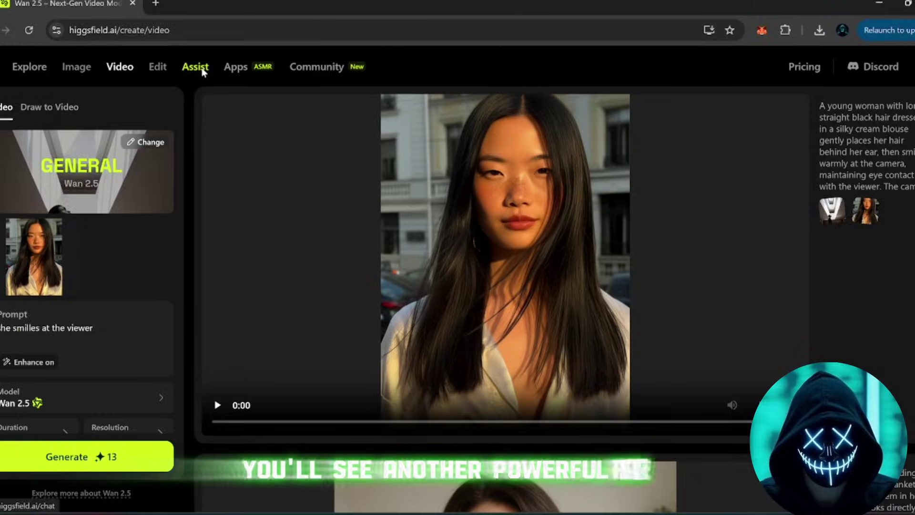
pyautogui.click(195, 67)
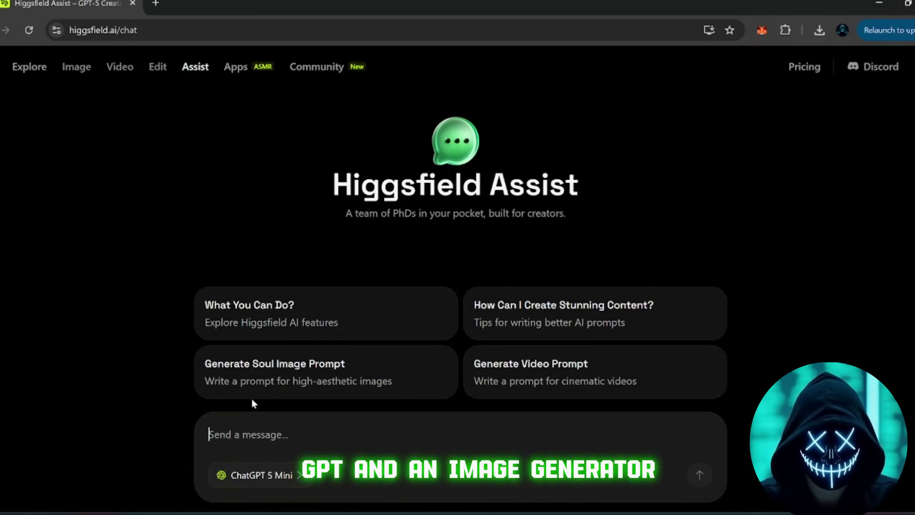
pyautogui.write('hi9')
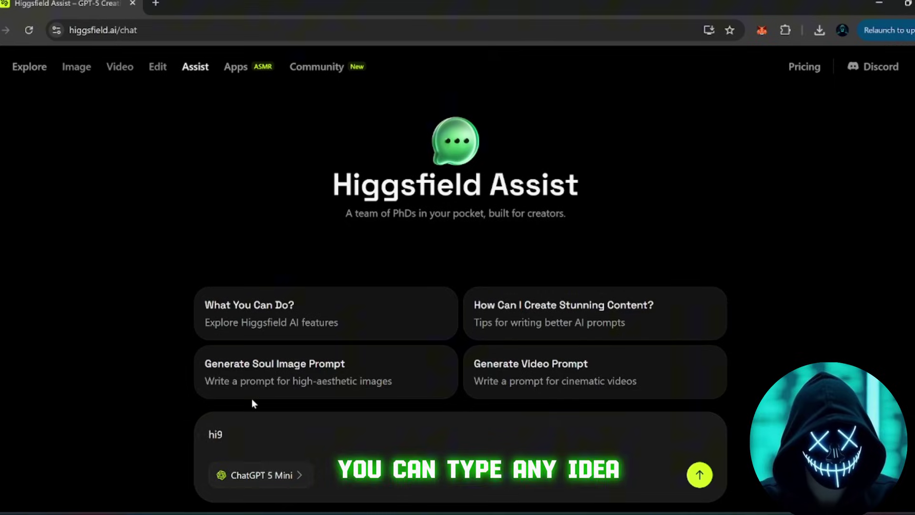
pyautogui.press('BackSpace')
pyautogui.press('Return')
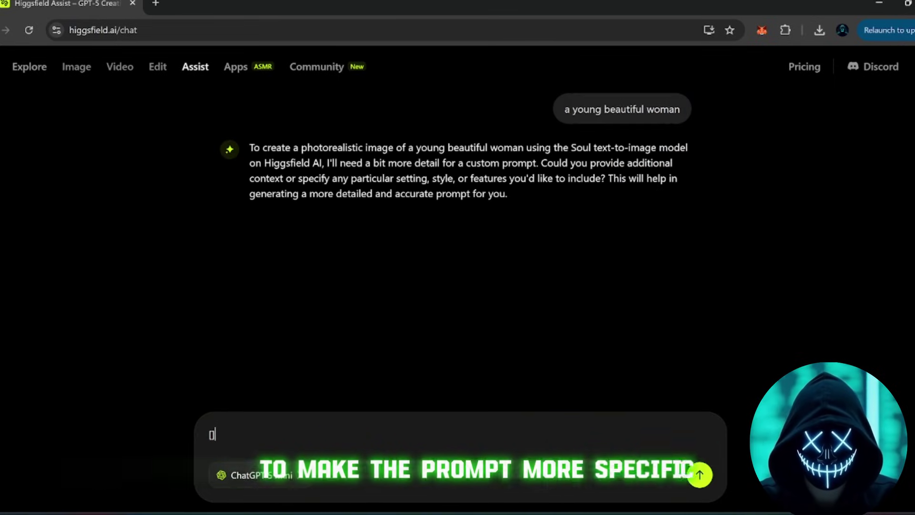
# - Check the Assist chat model list and dismiss it without changing the model
pyautogui.moveTo(607, 511)
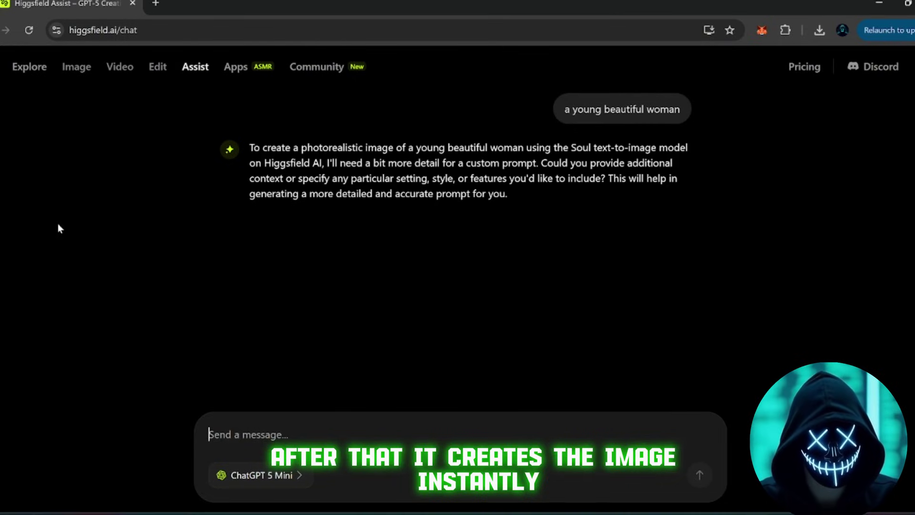
pyautogui.click(261, 475)
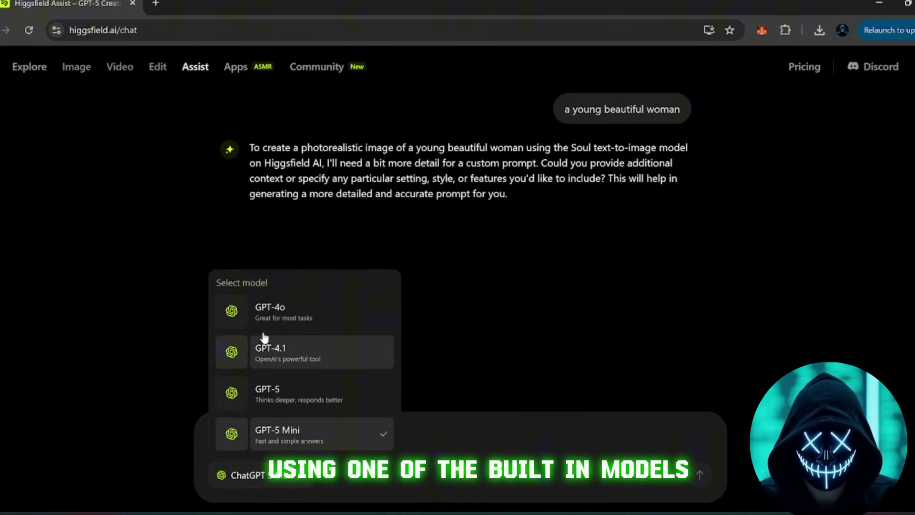
pyautogui.click(163, 190)
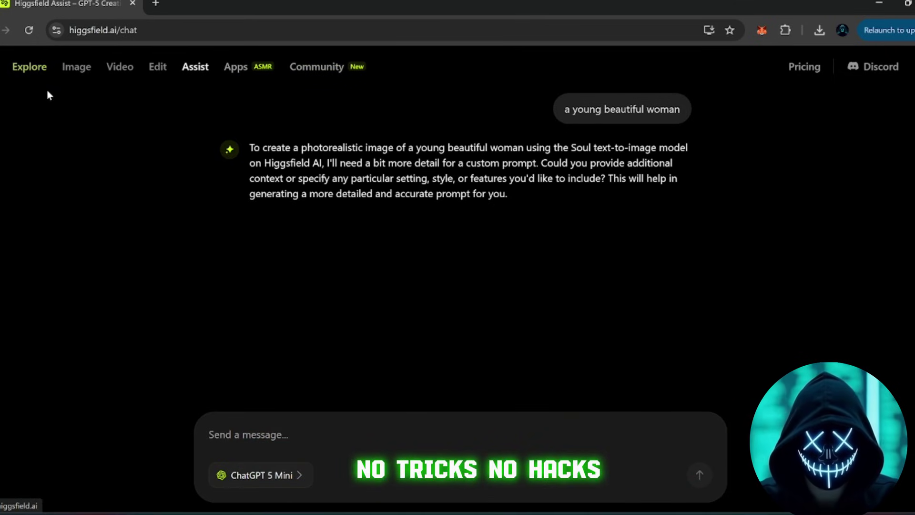
pyautogui.moveTo(85, 70)
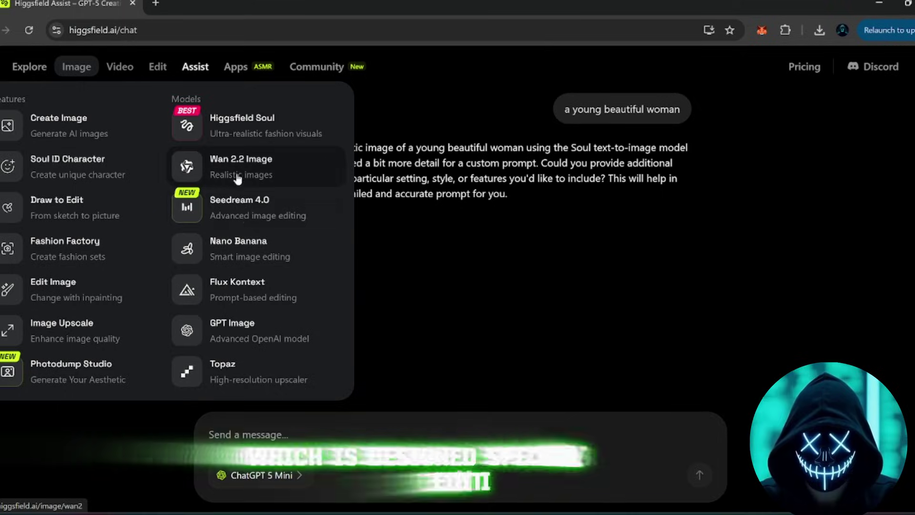
# - In Seedream 4.0, enlarge the blonde black-dress bedroom portrait, then check account credits
pyautogui.click(259, 215)
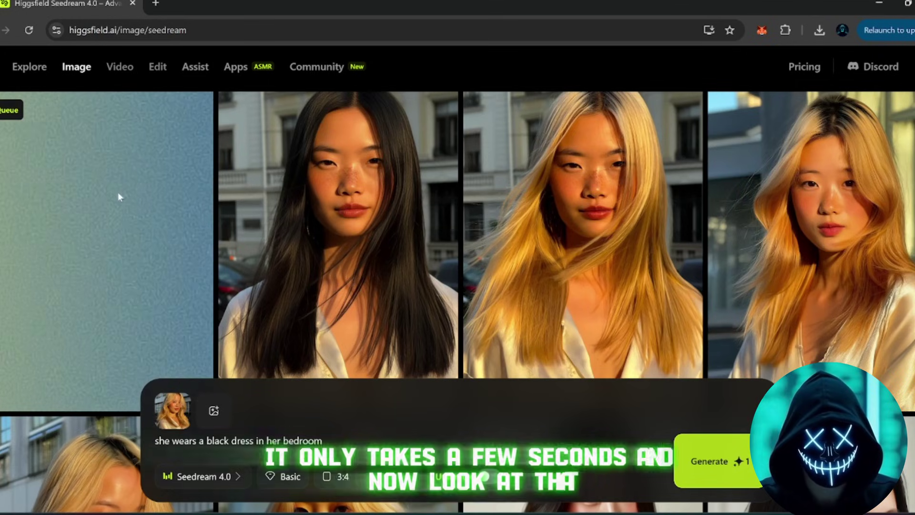
pyautogui.scroll(-1, 108, 214)
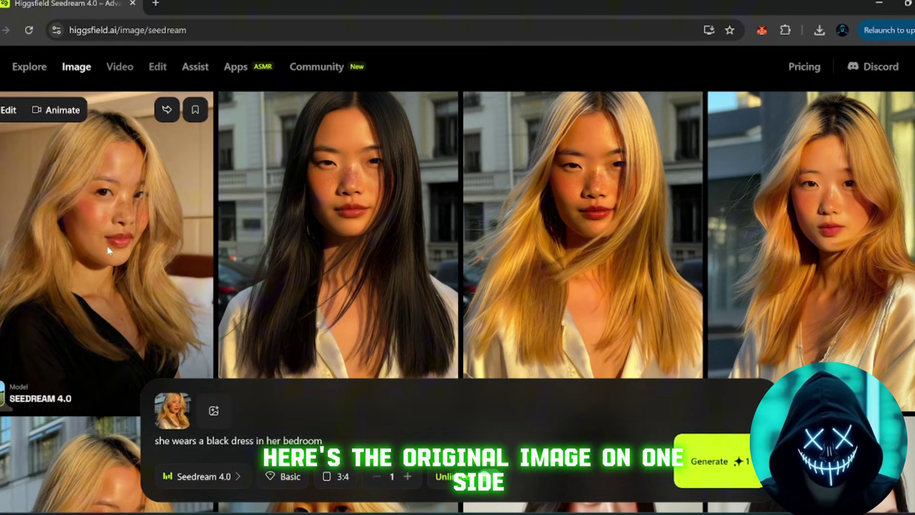
pyautogui.click(107, 246)
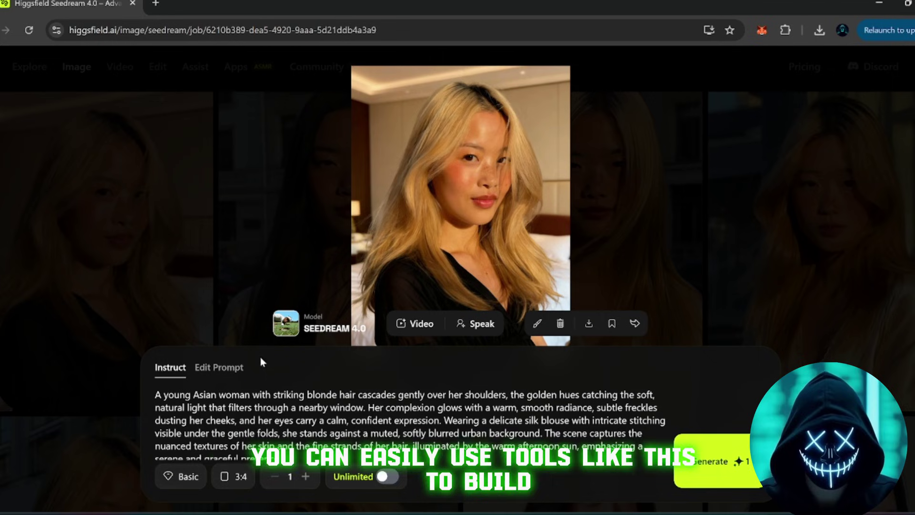
pyautogui.click(264, 269)
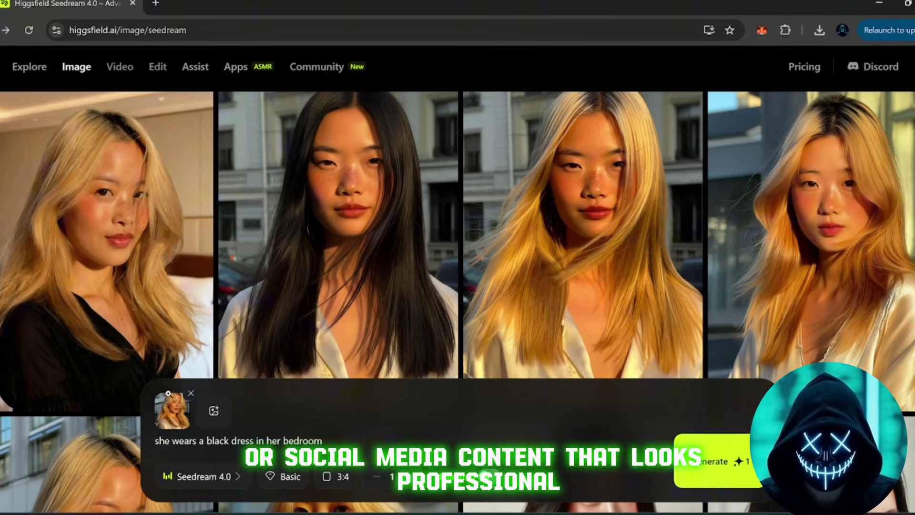
pyautogui.click(909, 66)
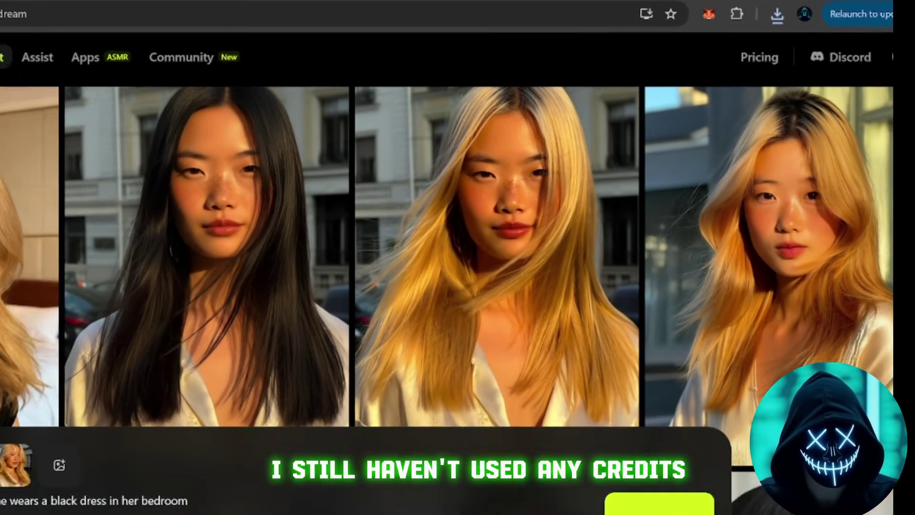
pyautogui.moveTo(72, 66)
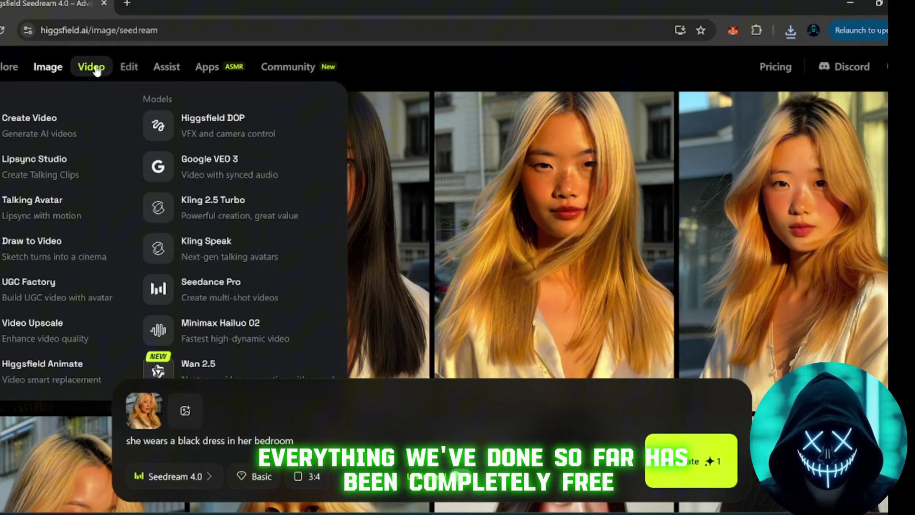
# - In a new tab, scroll through OmniInsert's Various Video Insertion Results examples
pyautogui.click(126, 4)
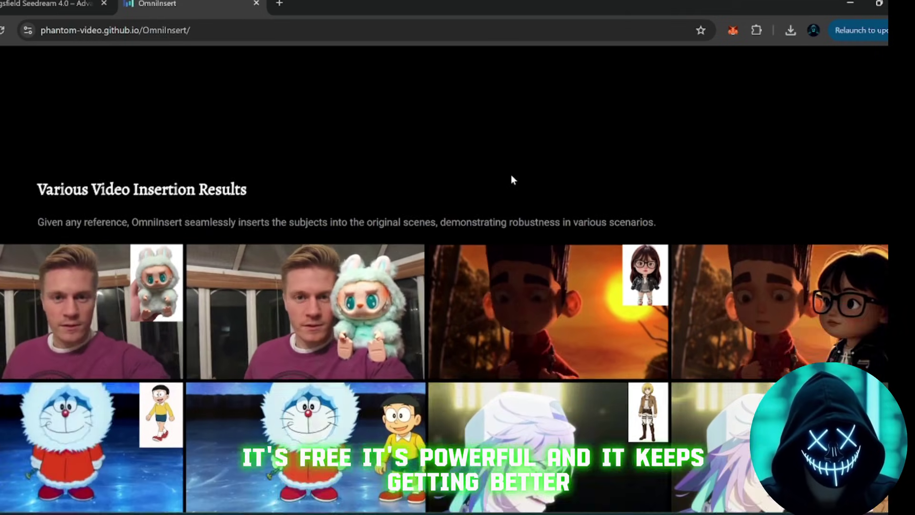
pyautogui.scroll(-5, 512, 179)
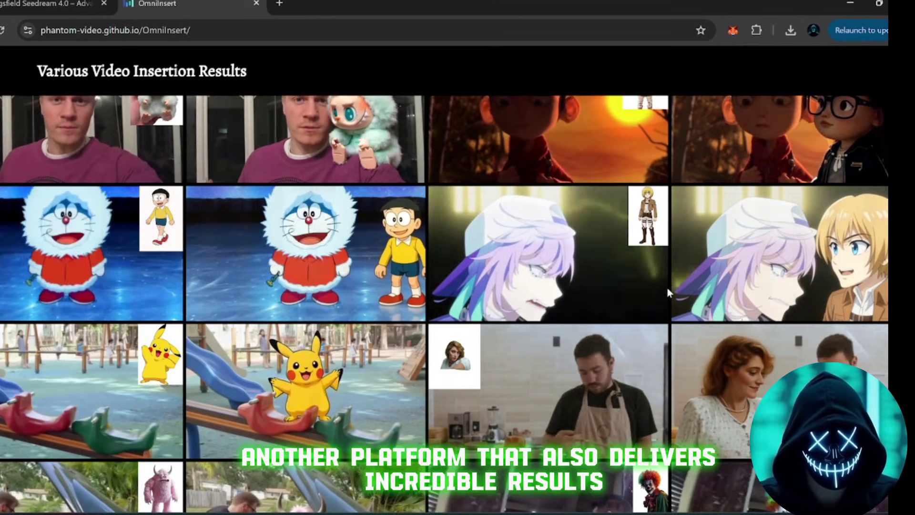
pyautogui.scroll(-2, 444, 286)
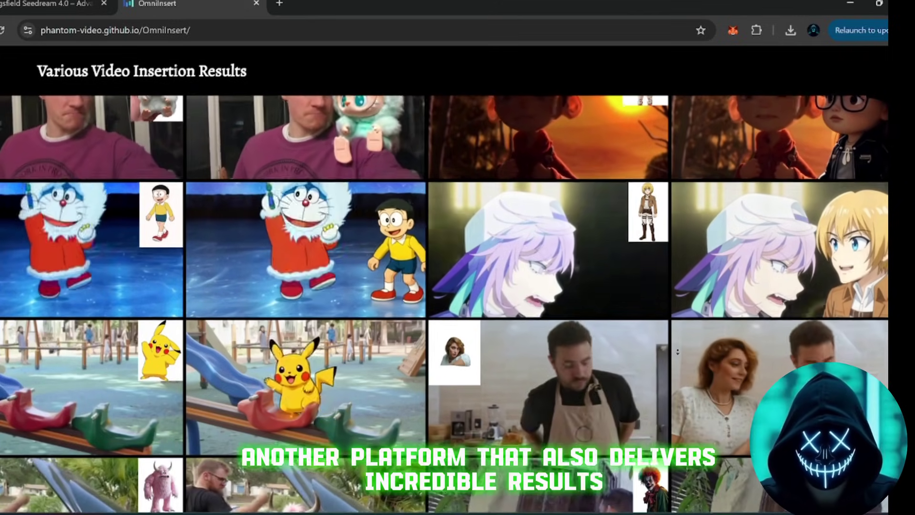
pyautogui.scroll(-3, 679, 356)
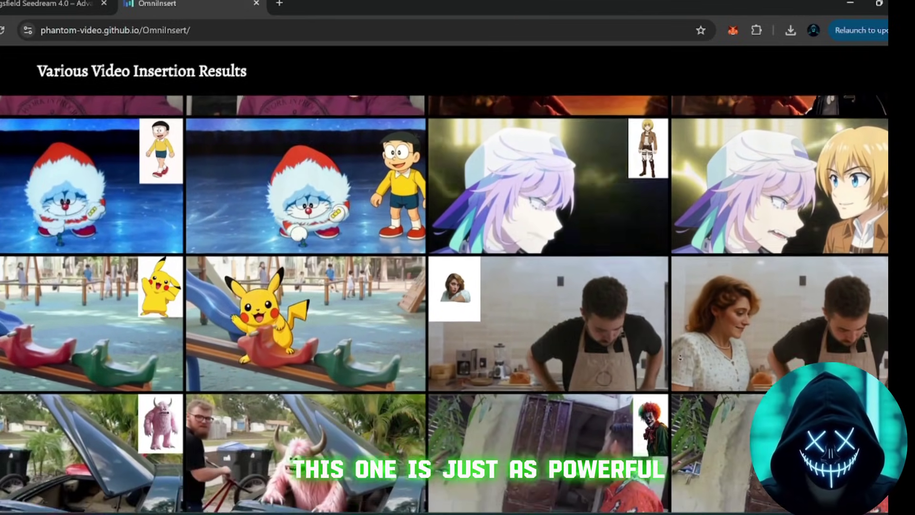
pyautogui.scroll(-3, 680, 358)
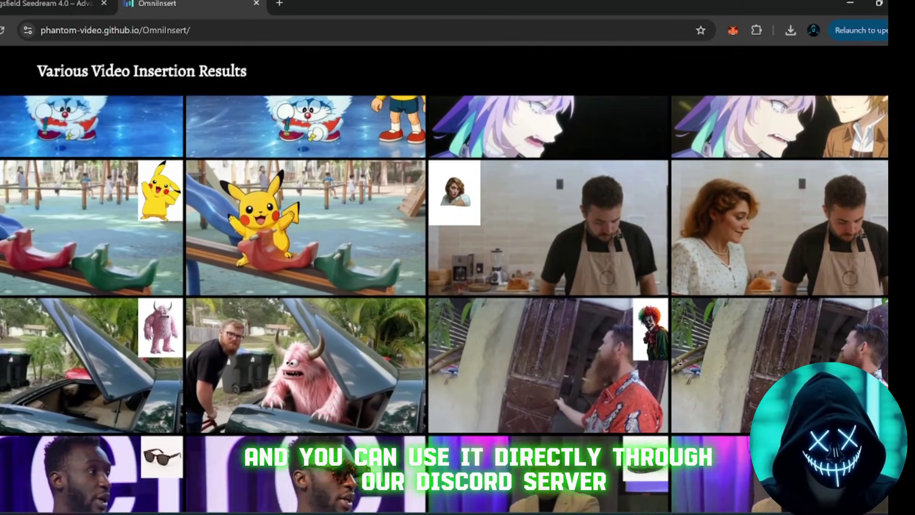
pyautogui.scroll(-2, 680, 363)
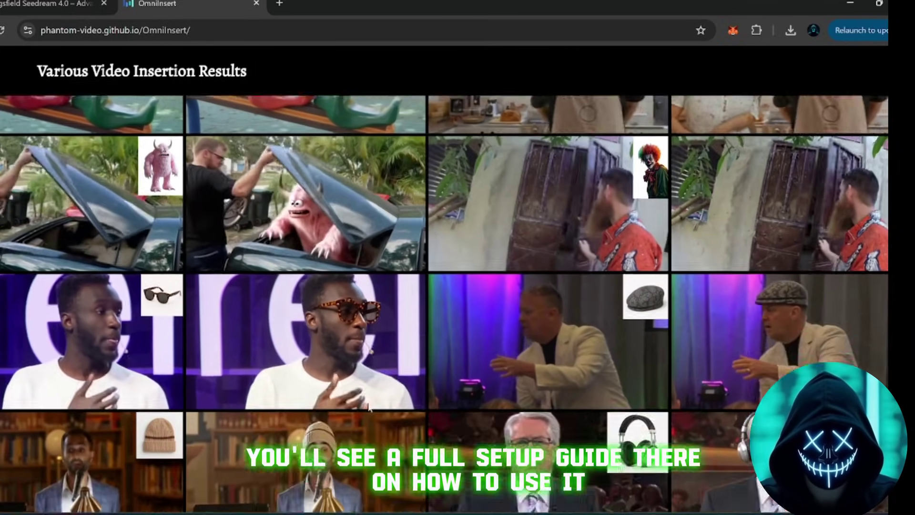
pyautogui.scroll(-3, 370, 402)
pyautogui.scroll(5, 381, 403)
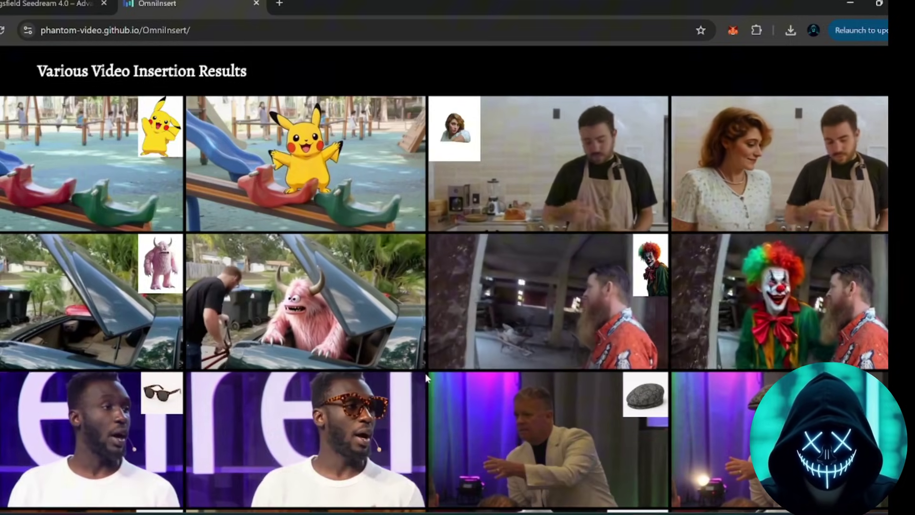
pyautogui.scroll(-2, 426, 373)
pyautogui.scroll(2, 428, 374)
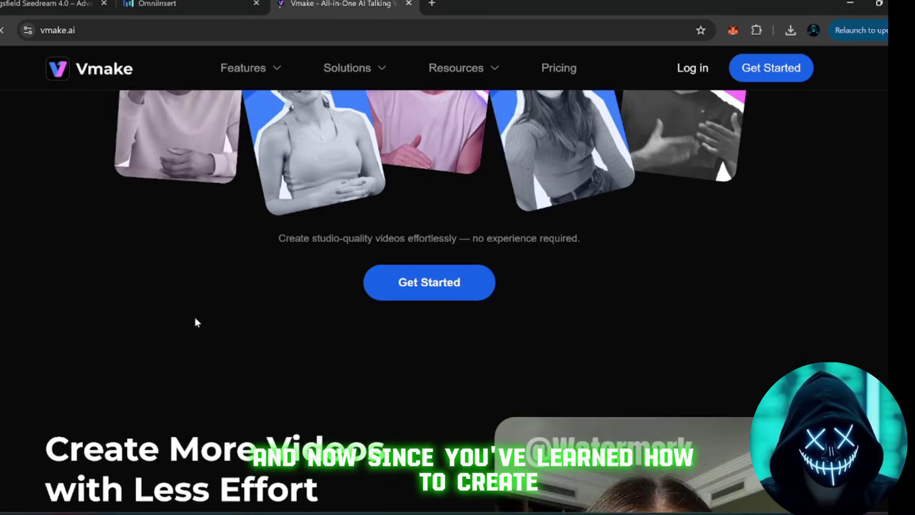
# - Enter the Vmake workspace via Get Started and open the Watermark & Text Remover tool
pyautogui.scroll(-4, 194, 317)
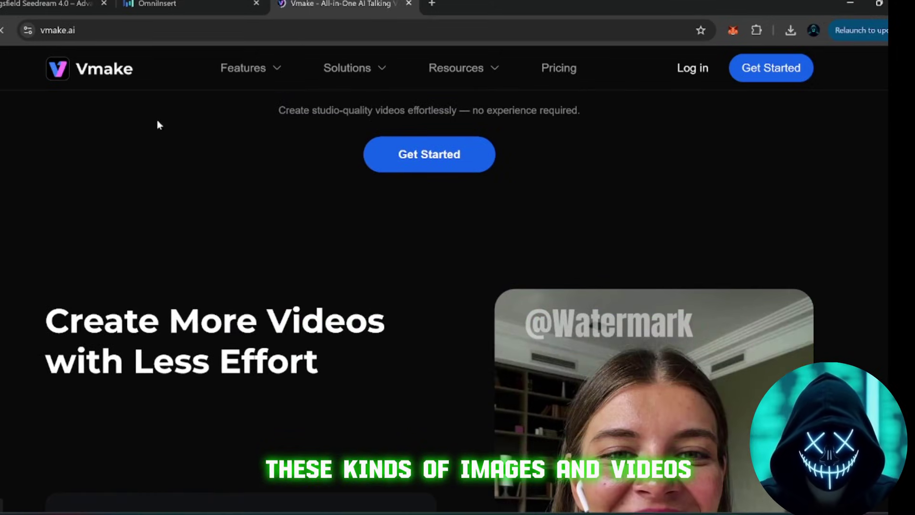
pyautogui.scroll(-15, 253, 207)
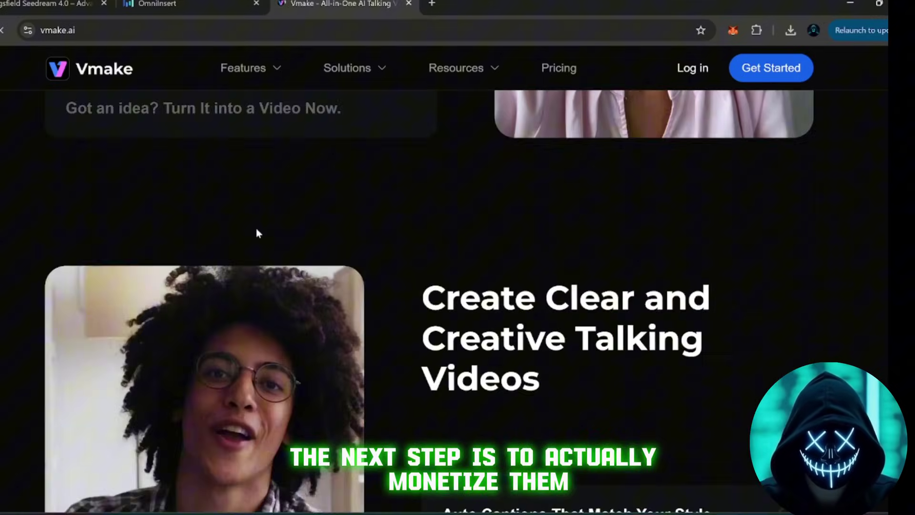
pyautogui.scroll(8, 256, 233)
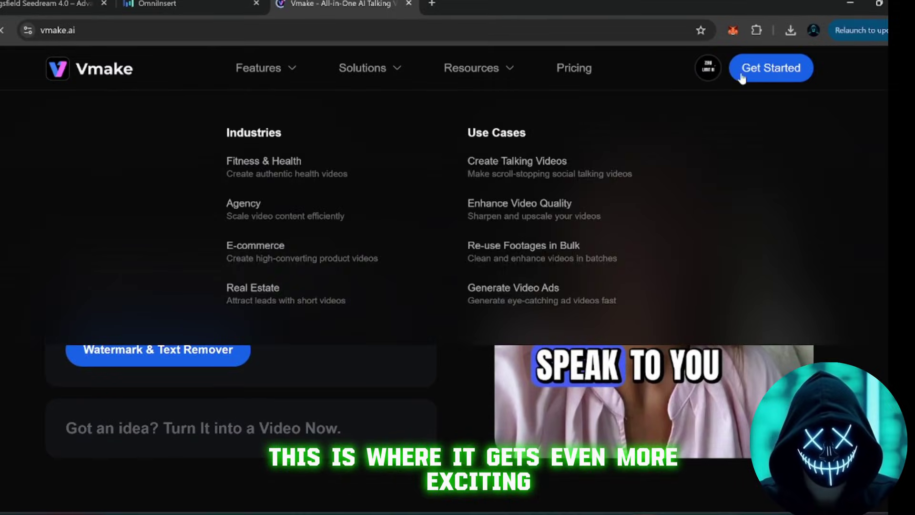
pyautogui.click(744, 72)
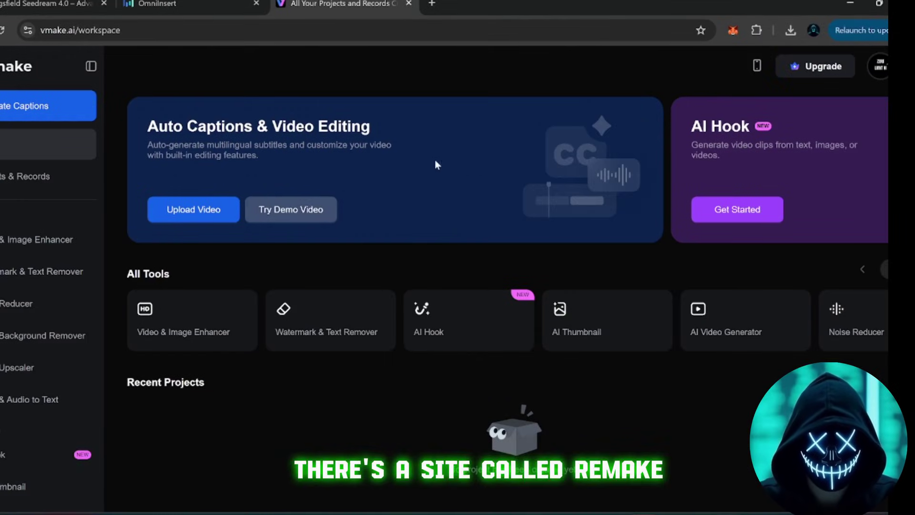
pyautogui.click(344, 337)
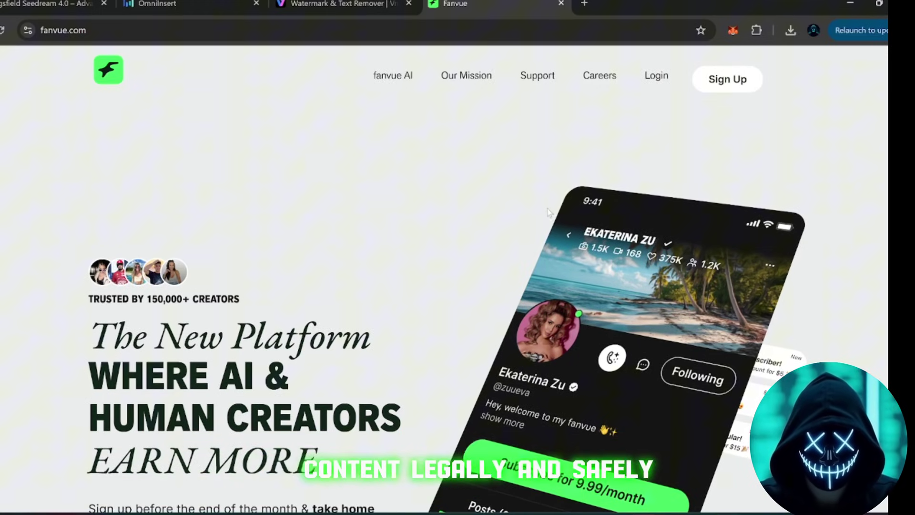
pyautogui.scroll(-5, 548, 212)
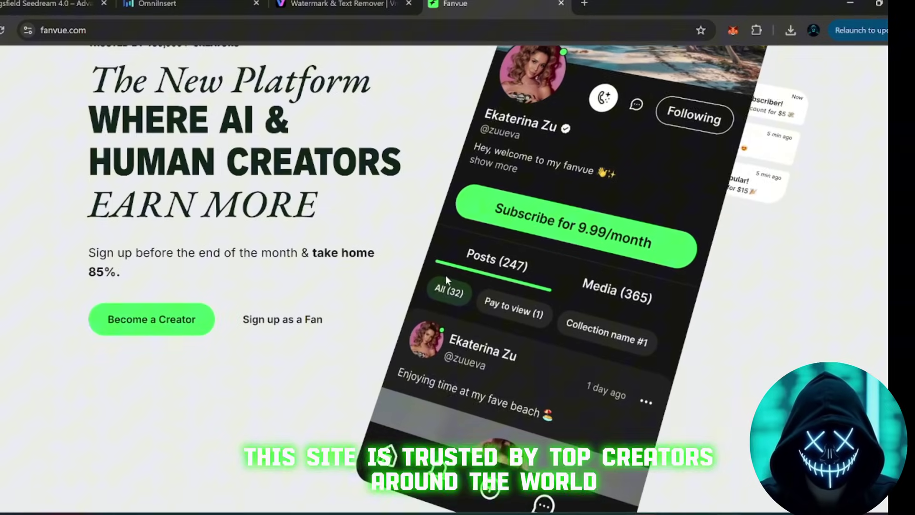
pyautogui.scroll(-5, 445, 279)
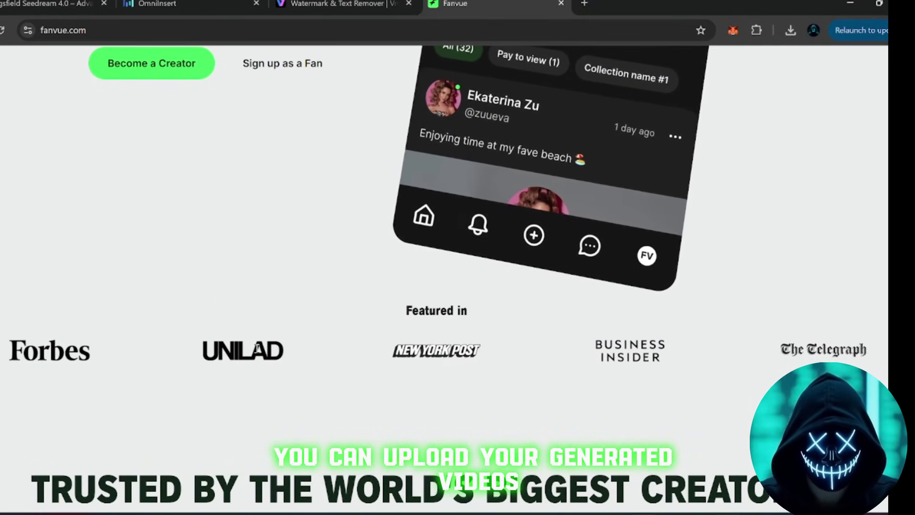
pyautogui.scroll(-3, 258, 349)
pyautogui.scroll(-3, 256, 350)
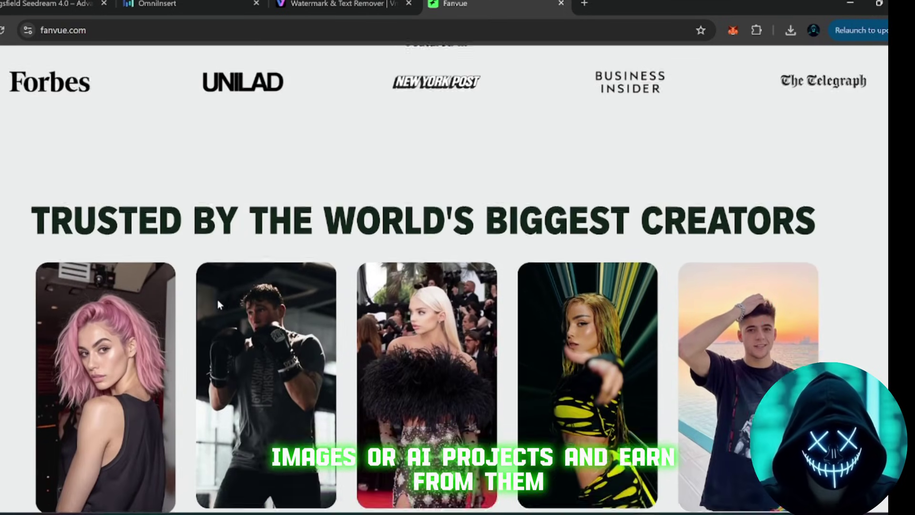
pyautogui.scroll(-1, 219, 305)
pyautogui.moveTo(127, 173); pyautogui.dragTo(861, 143)
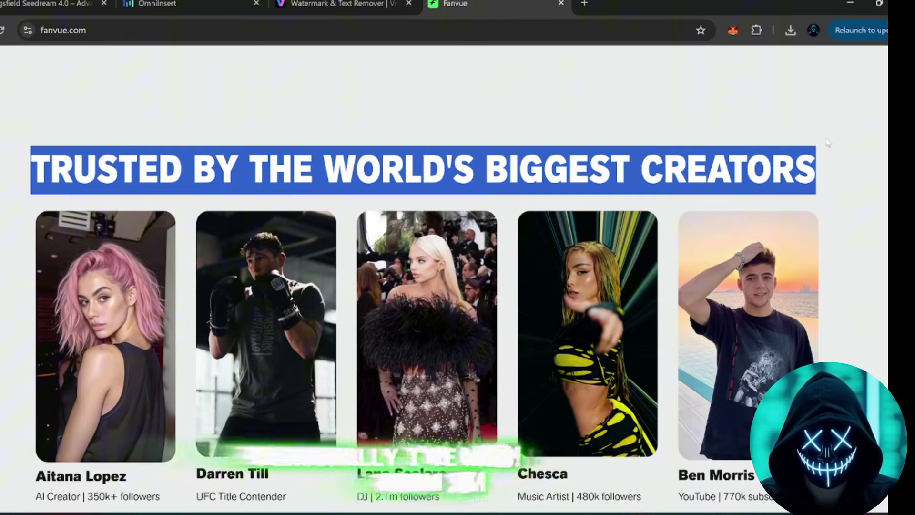
pyautogui.scroll(-1, 861, 167)
pyautogui.click(860, 170)
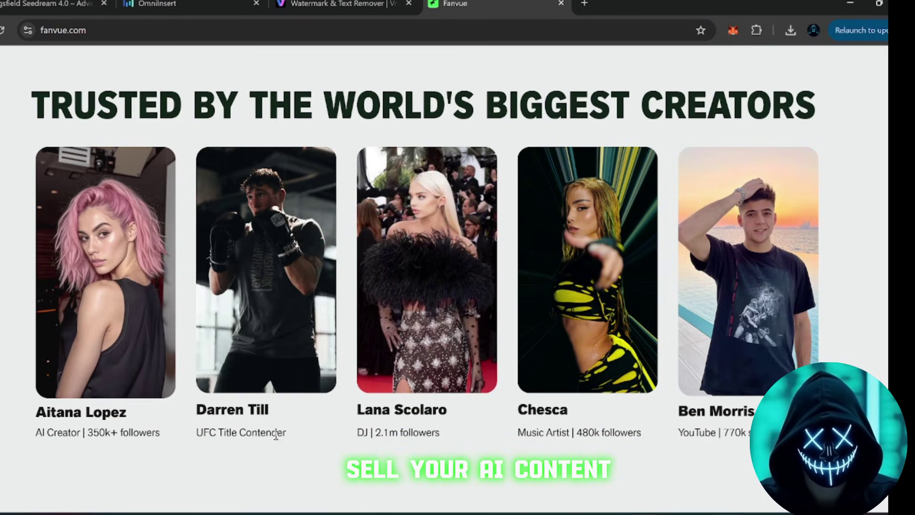
pyautogui.scroll(-1, 339, 432)
pyautogui.scroll(1, 340, 436)
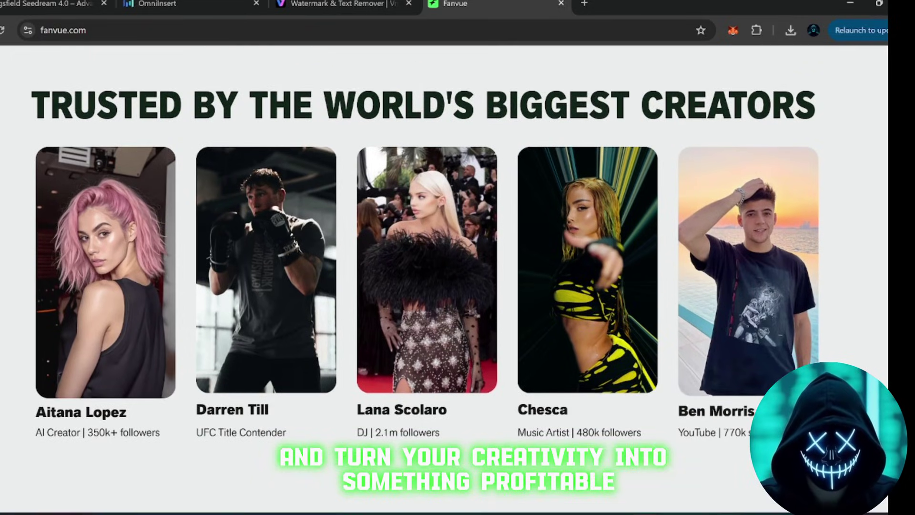
pyautogui.scroll(2, 351, 426)
pyautogui.scroll(-1, 350, 420)
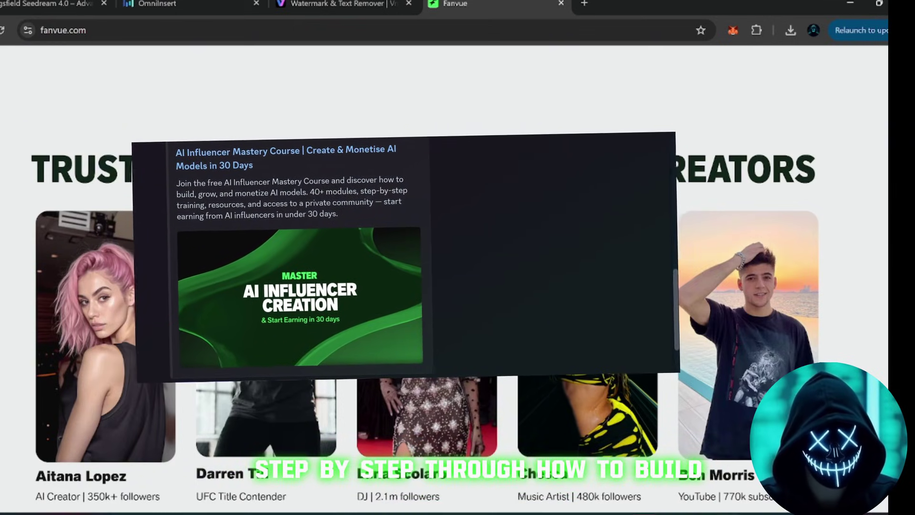
pyautogui.scroll(8, 521, 275)
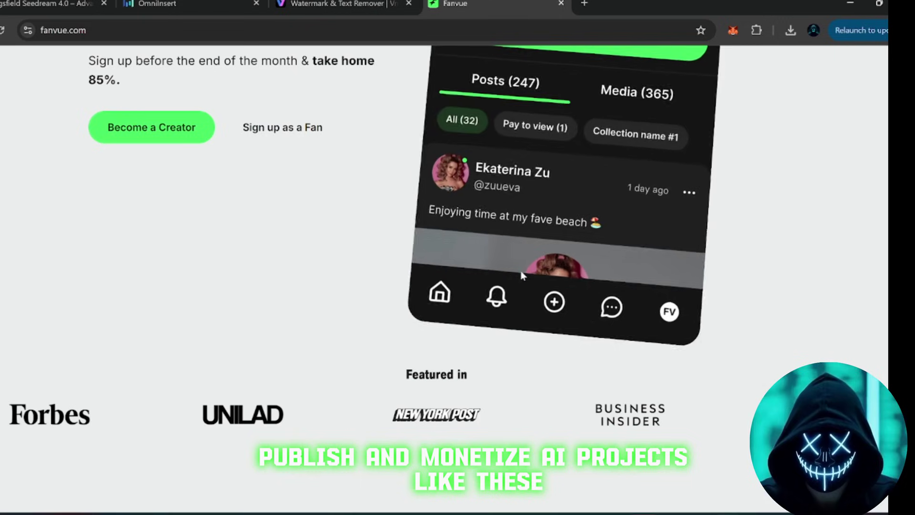
pyautogui.scroll(4, 447, 310)
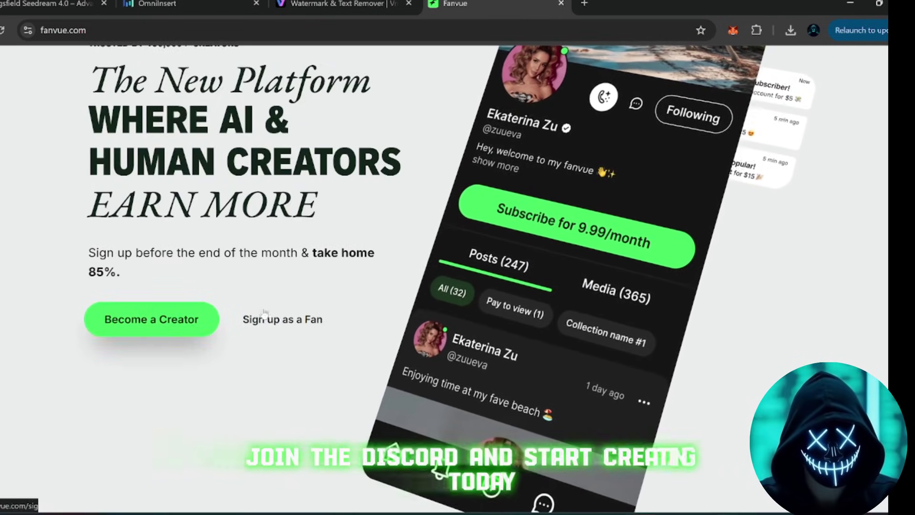
pyautogui.scroll(-4, 352, 366)
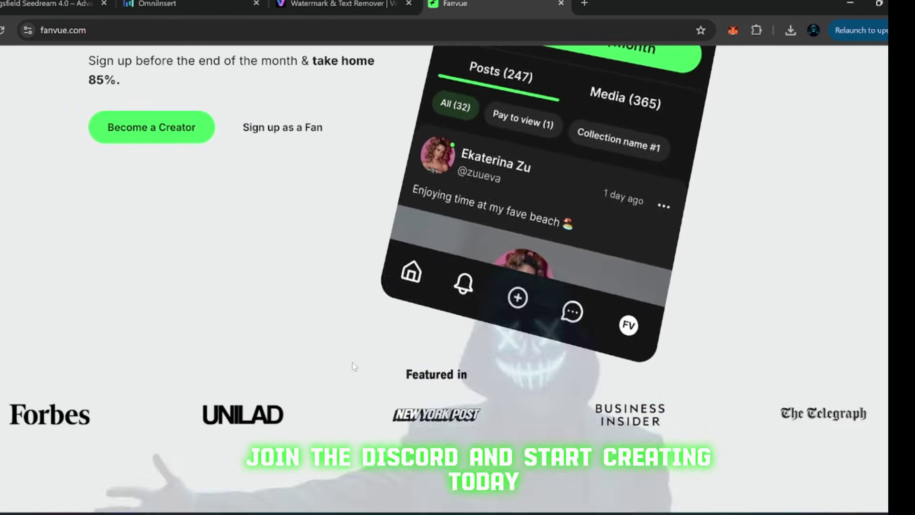